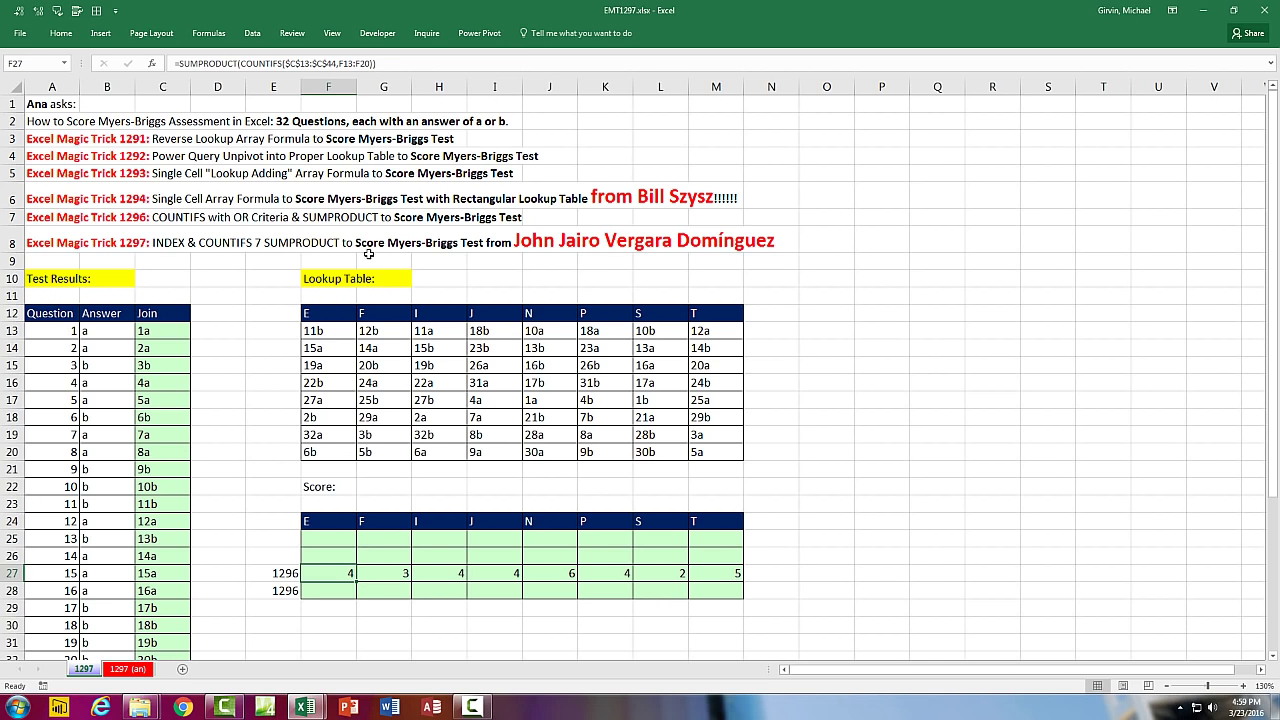
Step: Examine the Trick 1297 title, the question and answer columns, the E and F lookup columns, and their score cells
double_click(67, 240)
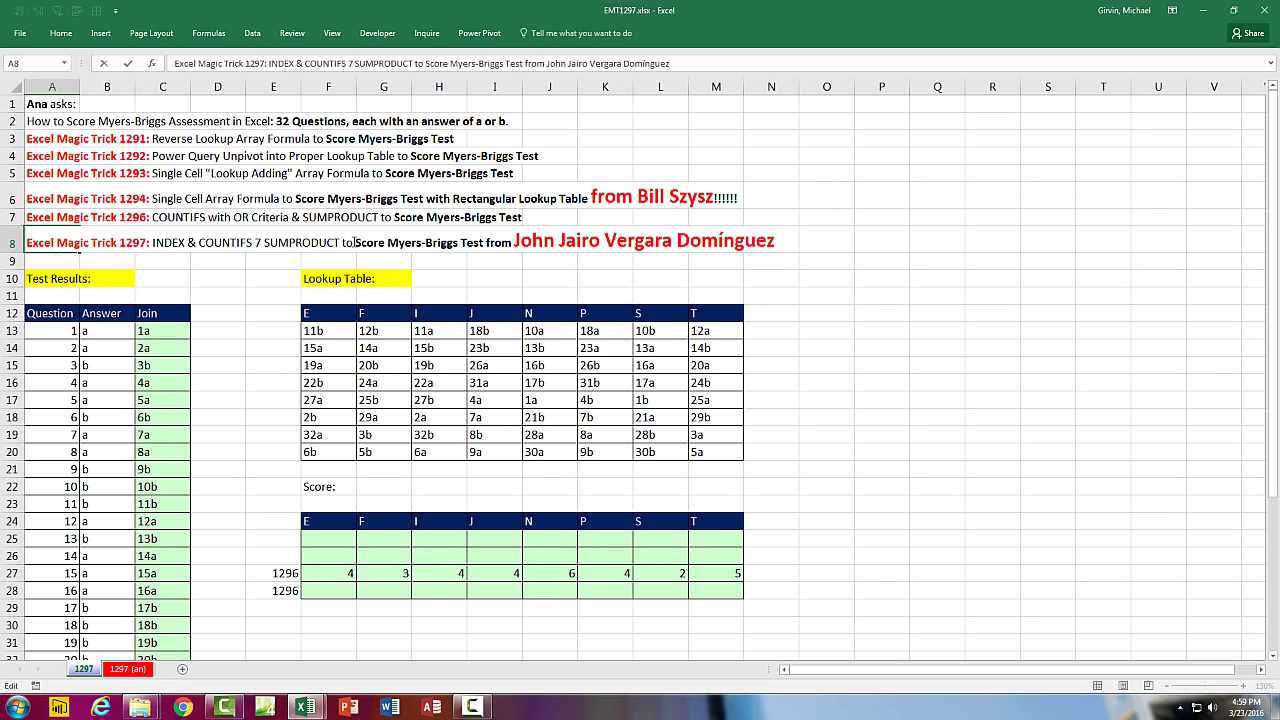
left_click_drag(357, 242, 483, 242)
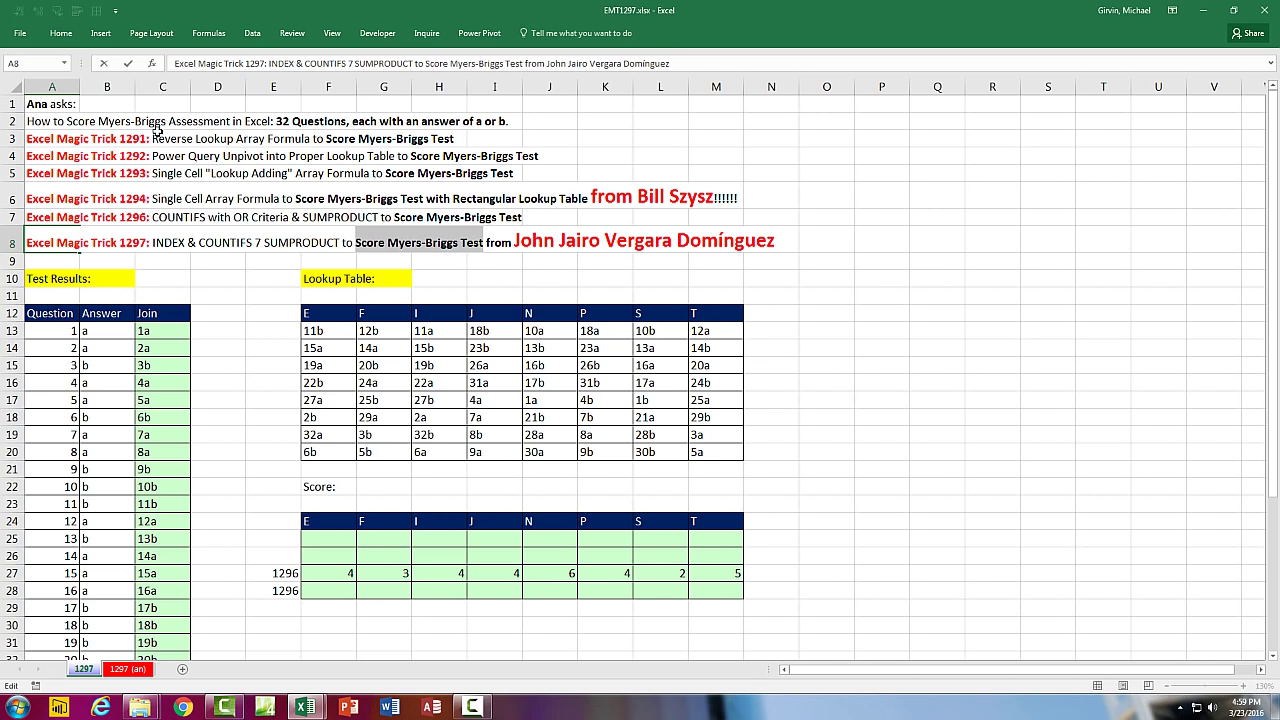
key("Escape")
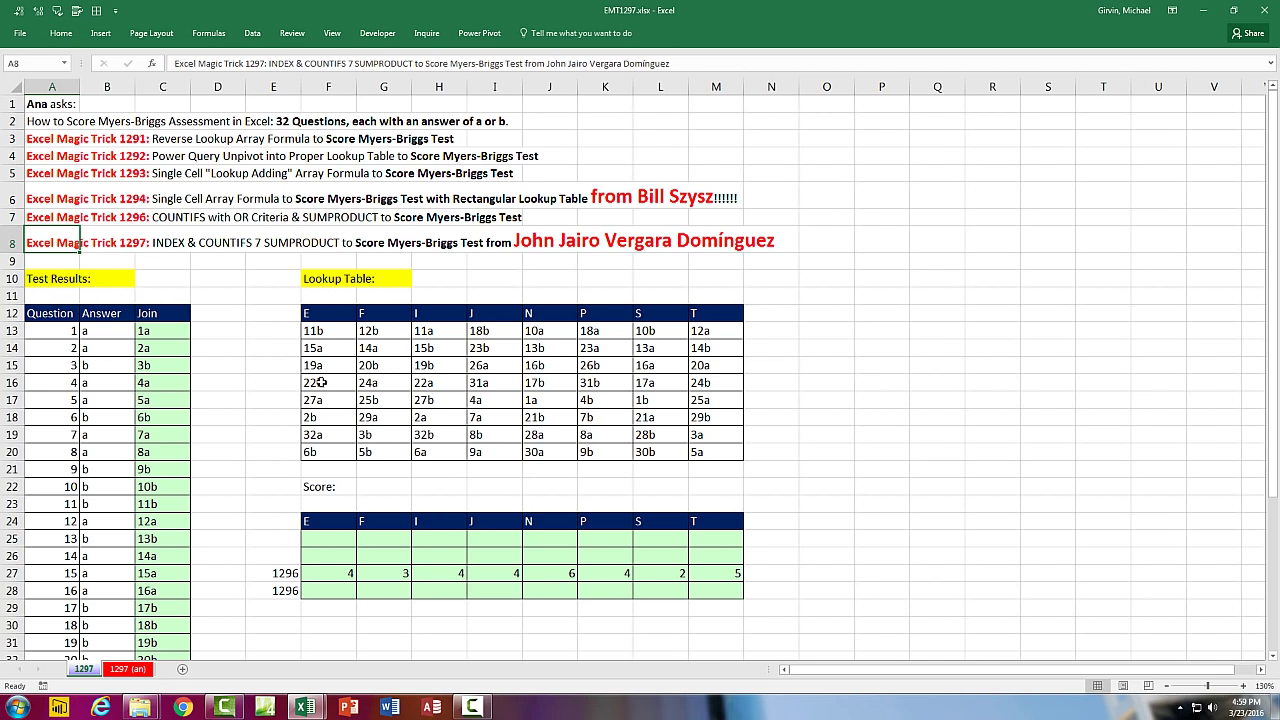
left_click_drag(62, 327, 62, 567)
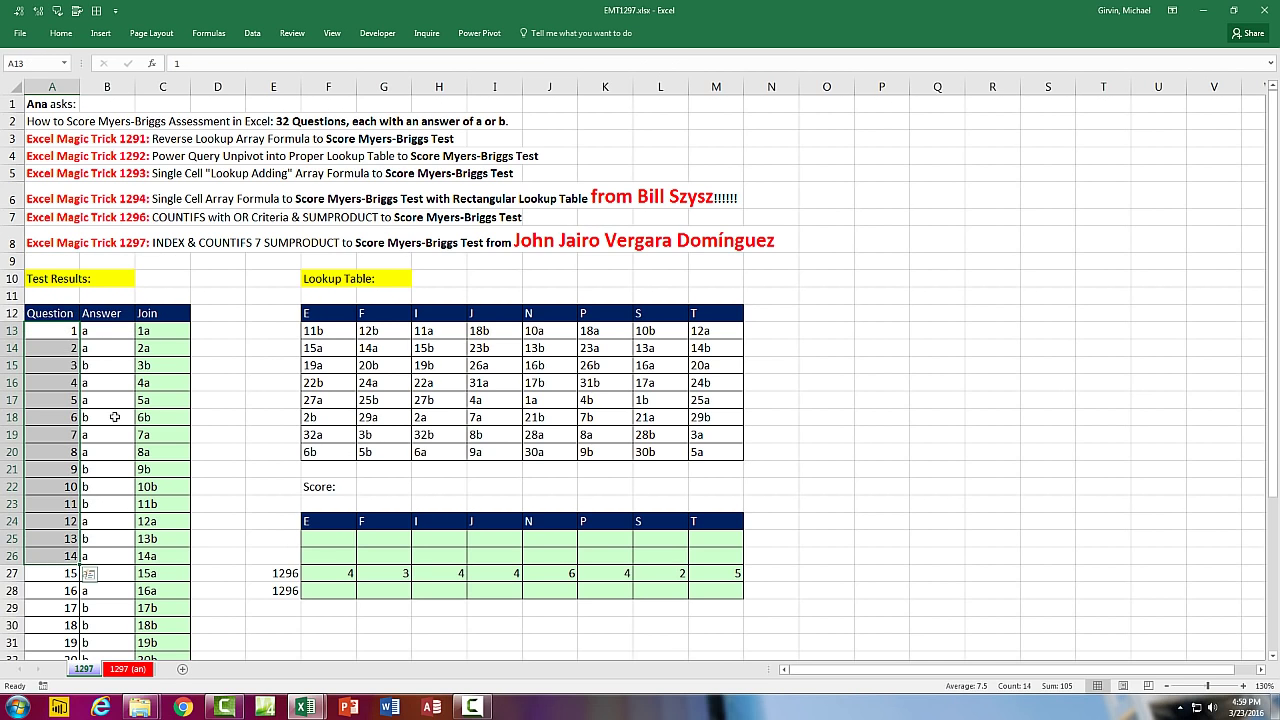
mouse_move(100, 331)
left_mouse_down()
mouse_move(100, 487)
mouse_move(103, 333)
left_mouse_up()
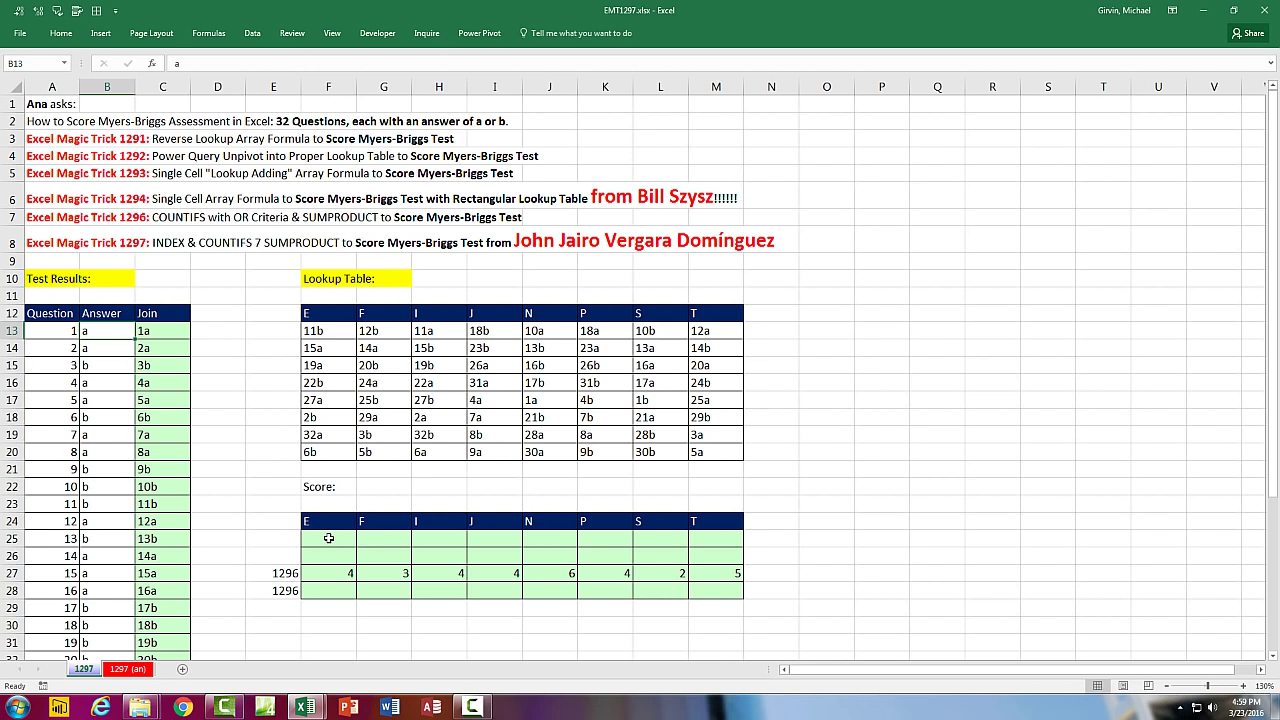
left_click(327, 537)
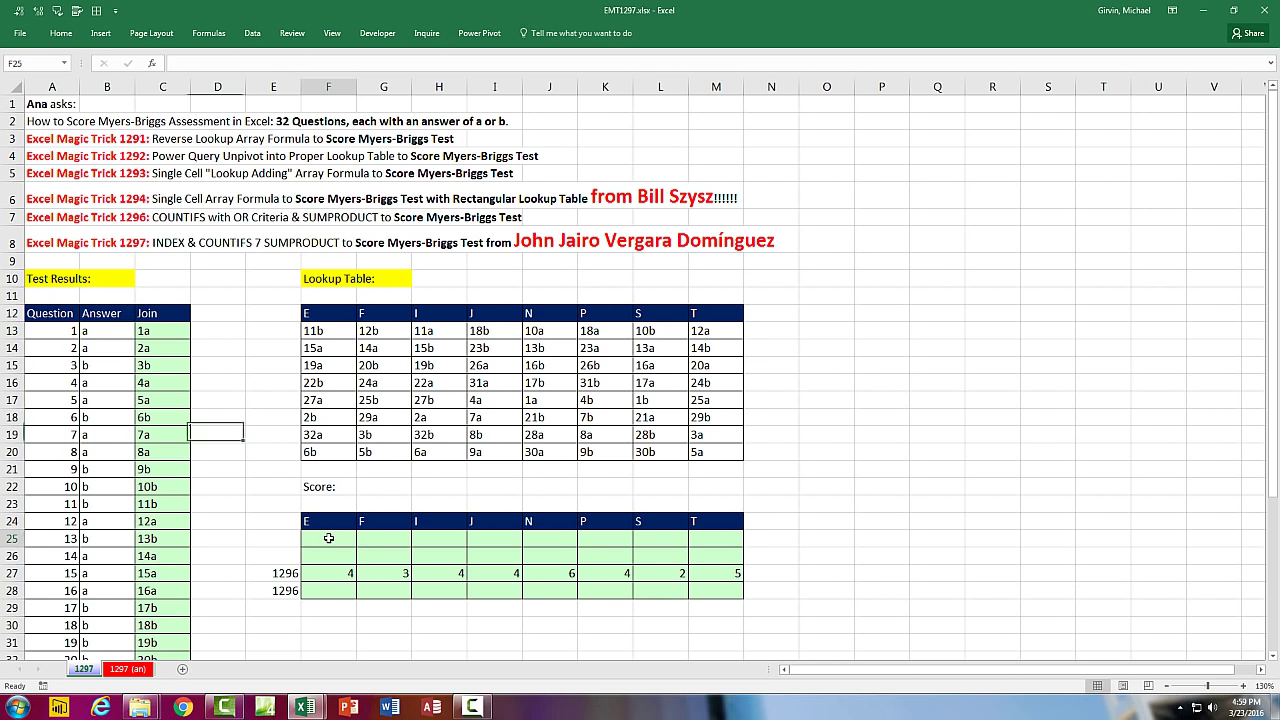
left_click(334, 331)
left_click(330, 350)
left_click(329, 368)
left_click(382, 331)
left_click(382, 352)
left_click(380, 537)
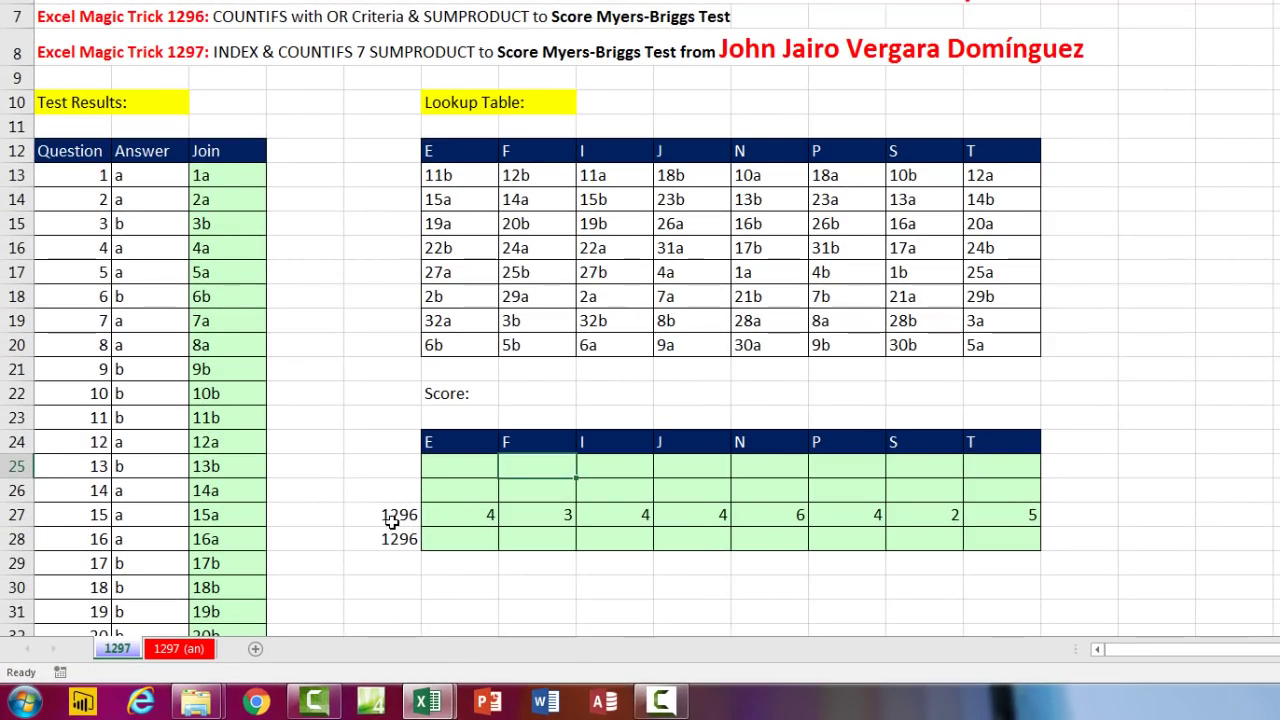
Step: Inspect the joining formula in the first Join cell, C13, without changing it
left_click(251, 171)
key("F2")
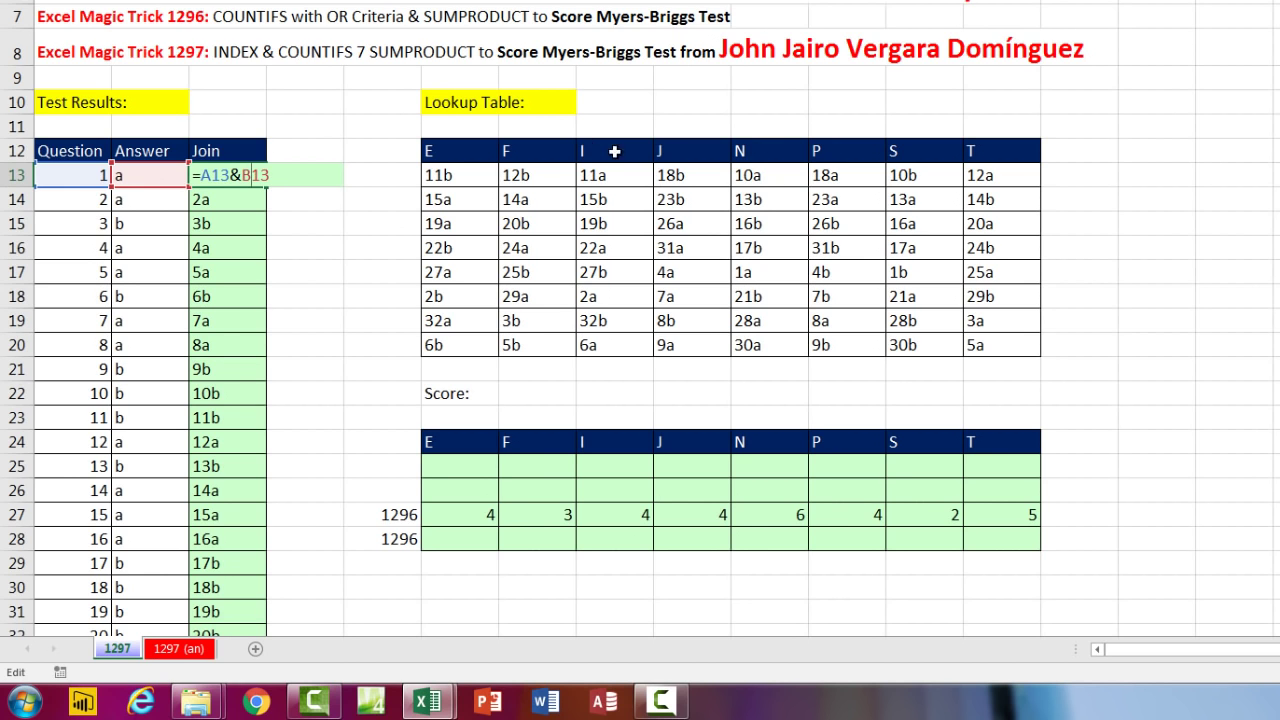
key("Escape")
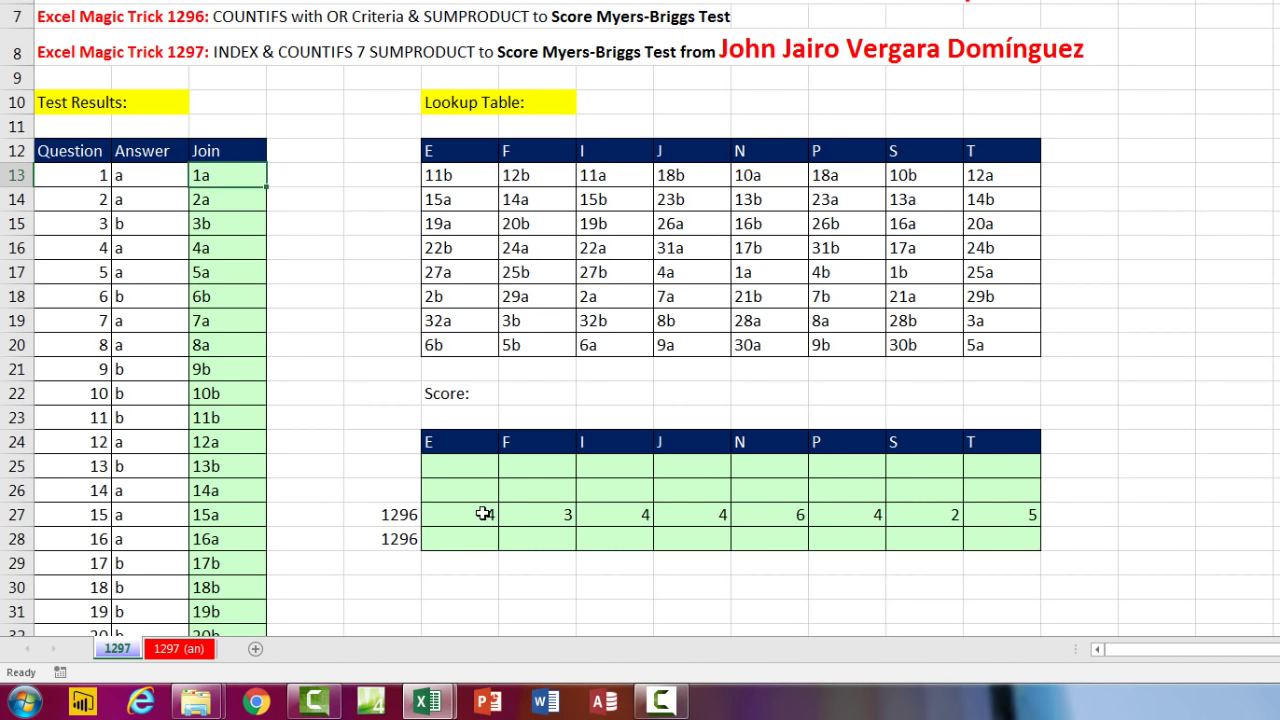
Step: Inspect the SUMPRODUCT formula in F27, evaluate its COUNTIFS part in place, and discard the evaluation
double_click(490, 514)
left_click(650, 514)
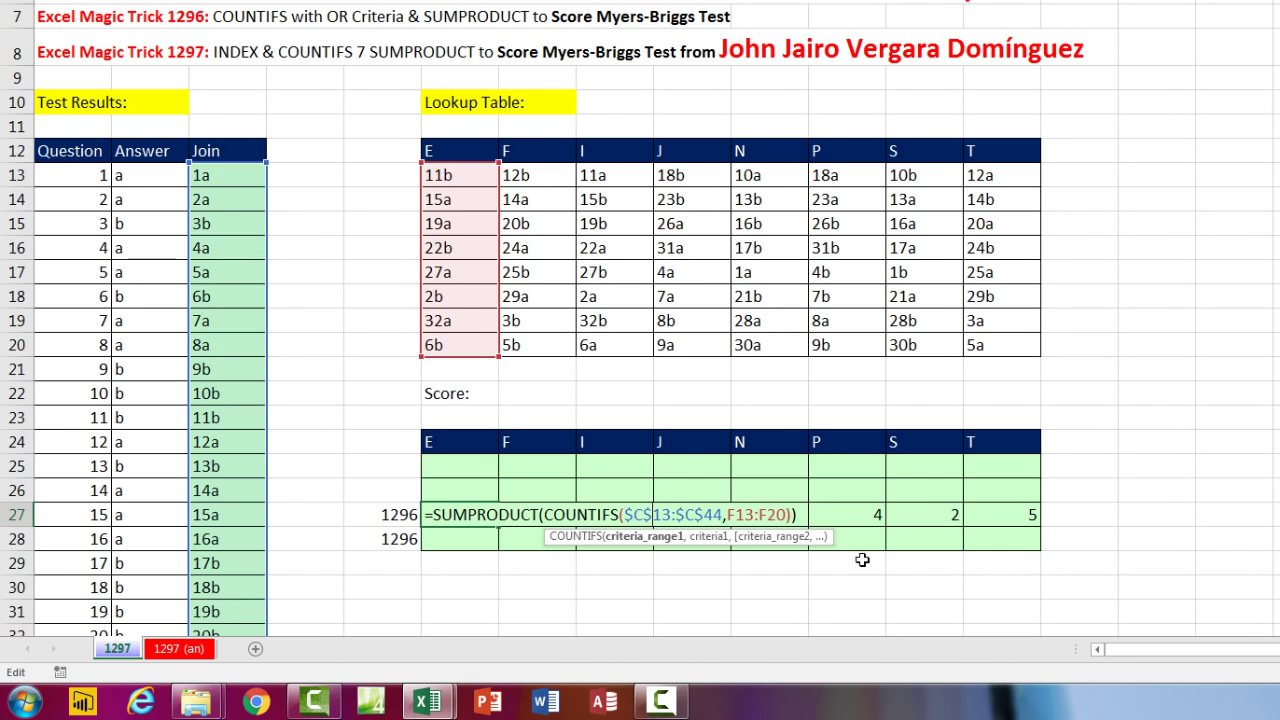
left_click(752, 514)
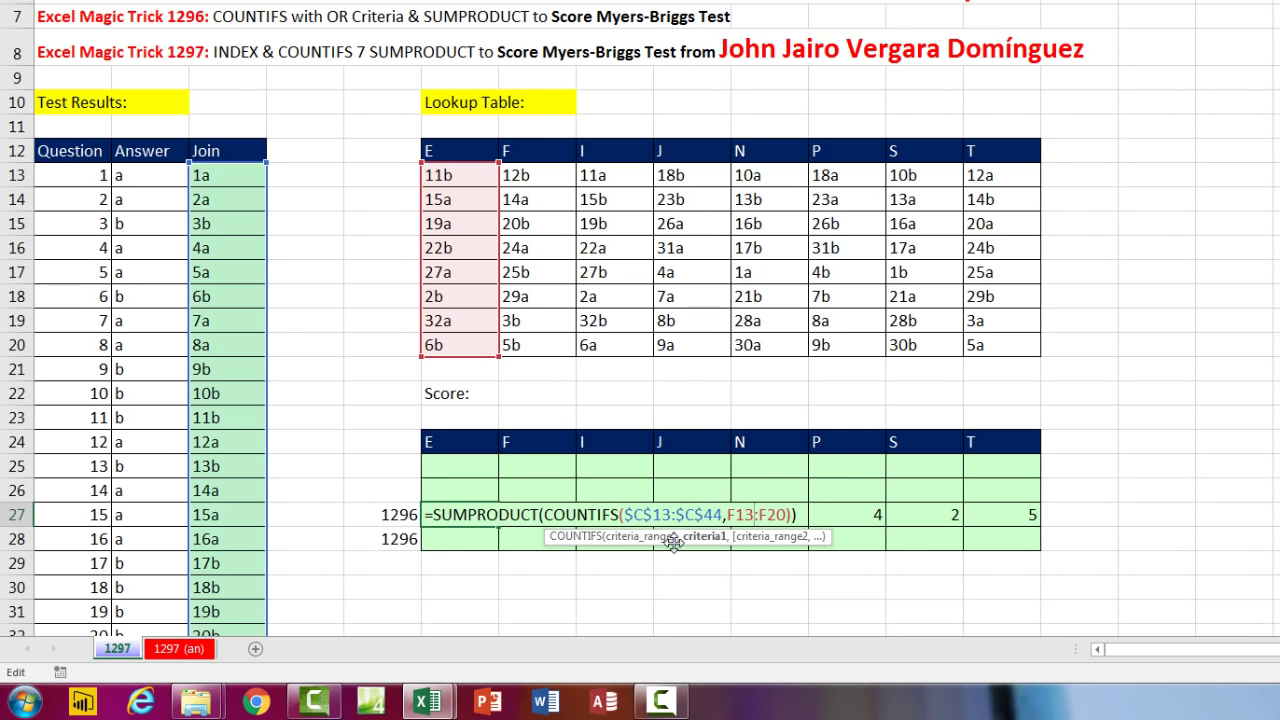
left_click(546, 514)
left_click(533, 537)
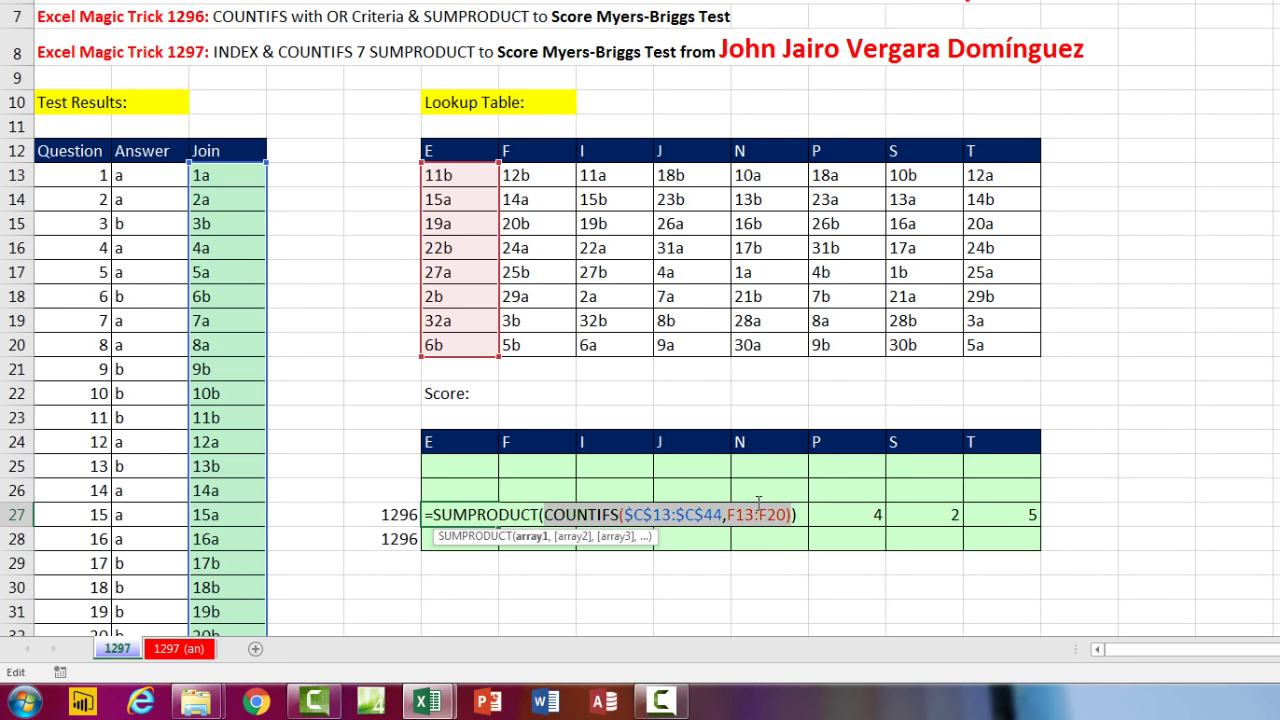
key("F9")
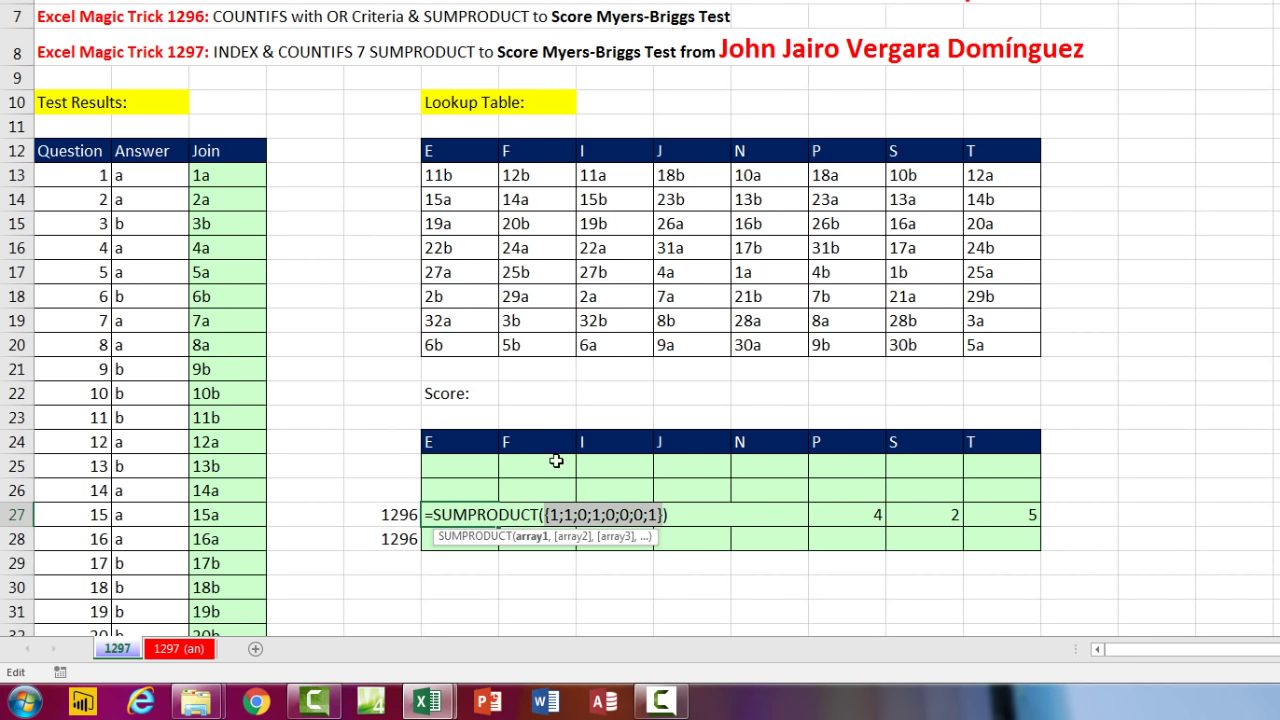
key("Escape")
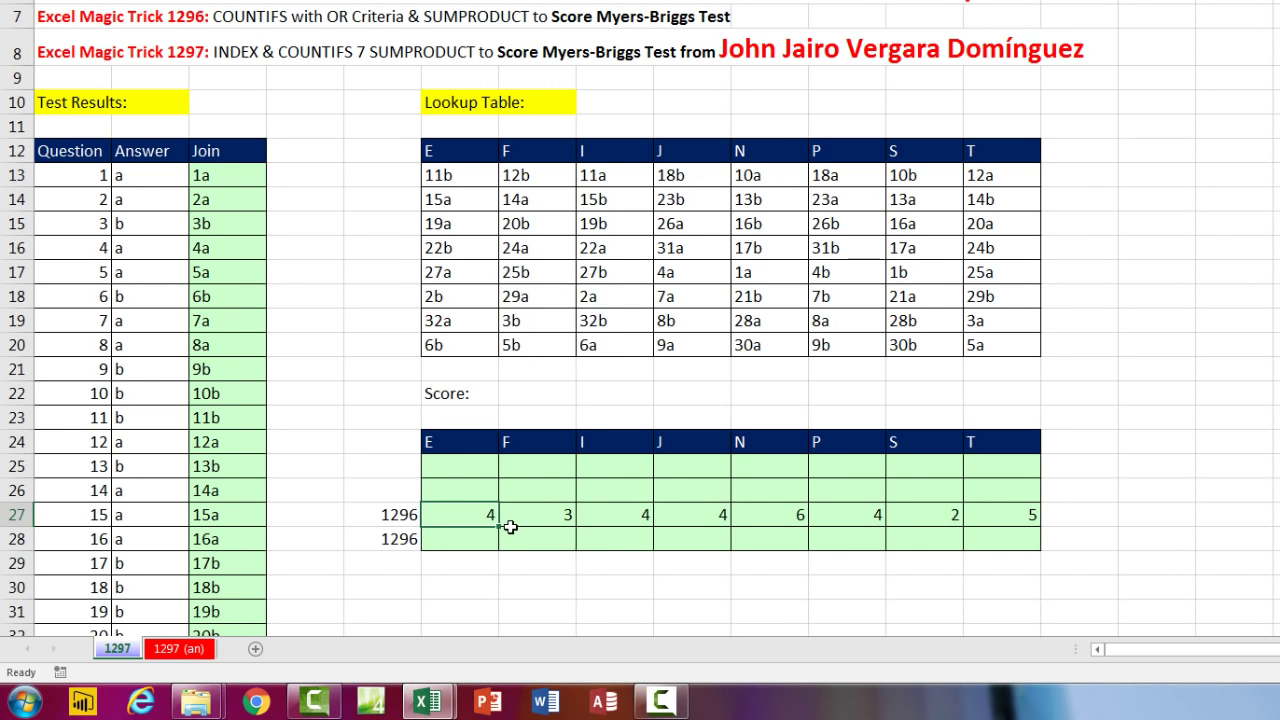
Step: Copy the SUMPRODUCT(COUNTIFS) formula text from F27 into F28 with its references unchanged
key("F2")
left_click(641, 514)
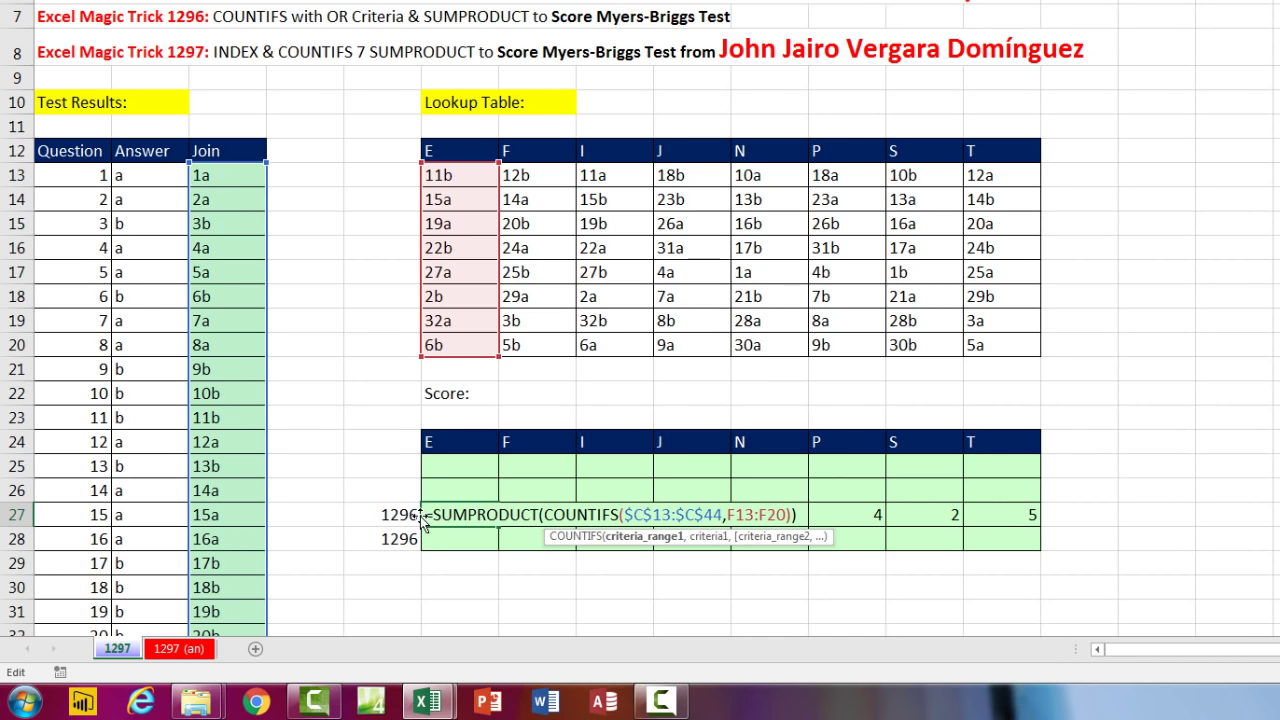
left_click_drag(428, 515, 960, 546)
key("ctrl+c")
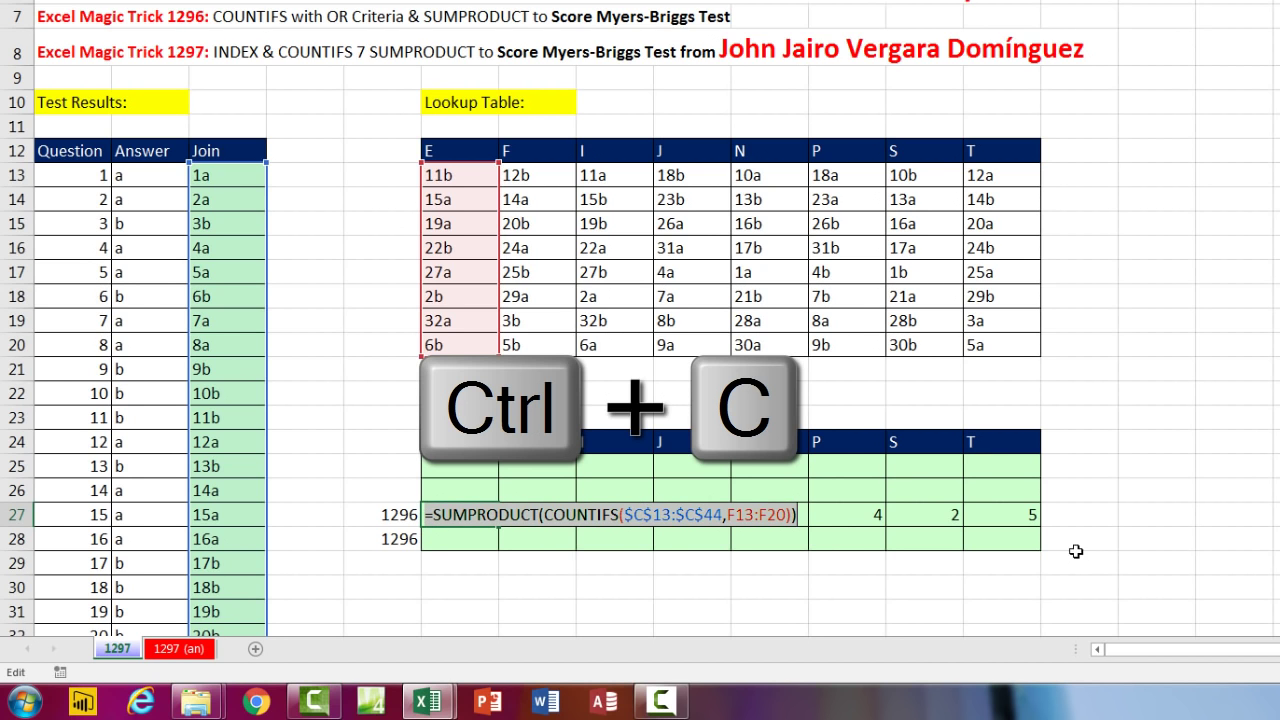
key("Escape")
left_click(476, 538)
key("ctrl+v")
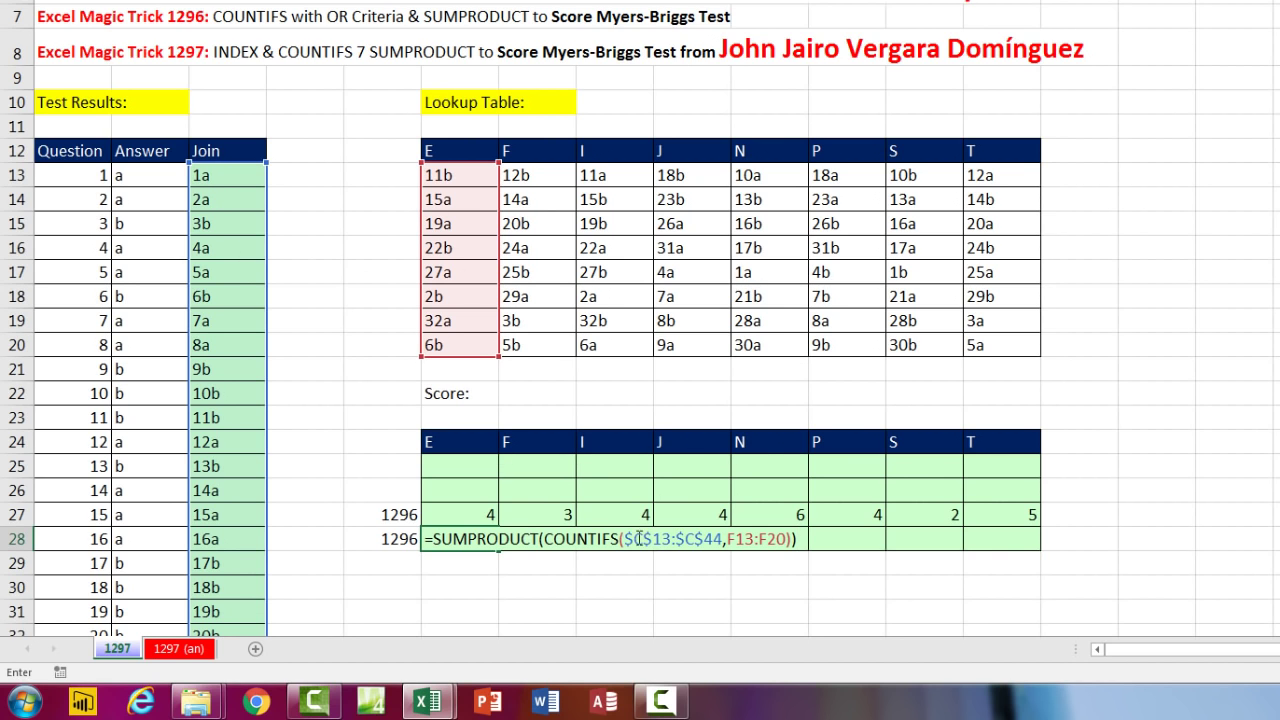
Step: Swap the COUNTIFS arguments in F28 so F13:F20 is the criteria range and $C$13:$C$44 the criteria
left_click_drag(626, 538, 722, 538)
key("ctrl+x")
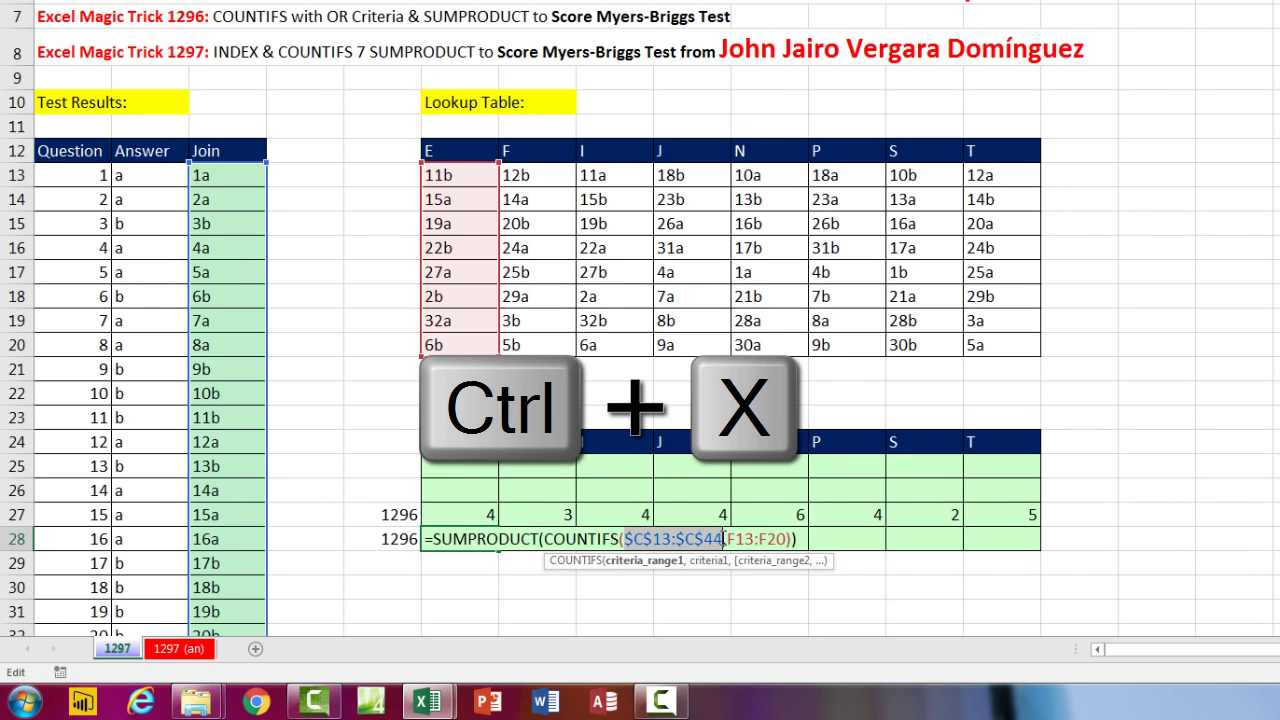
key("Delete")
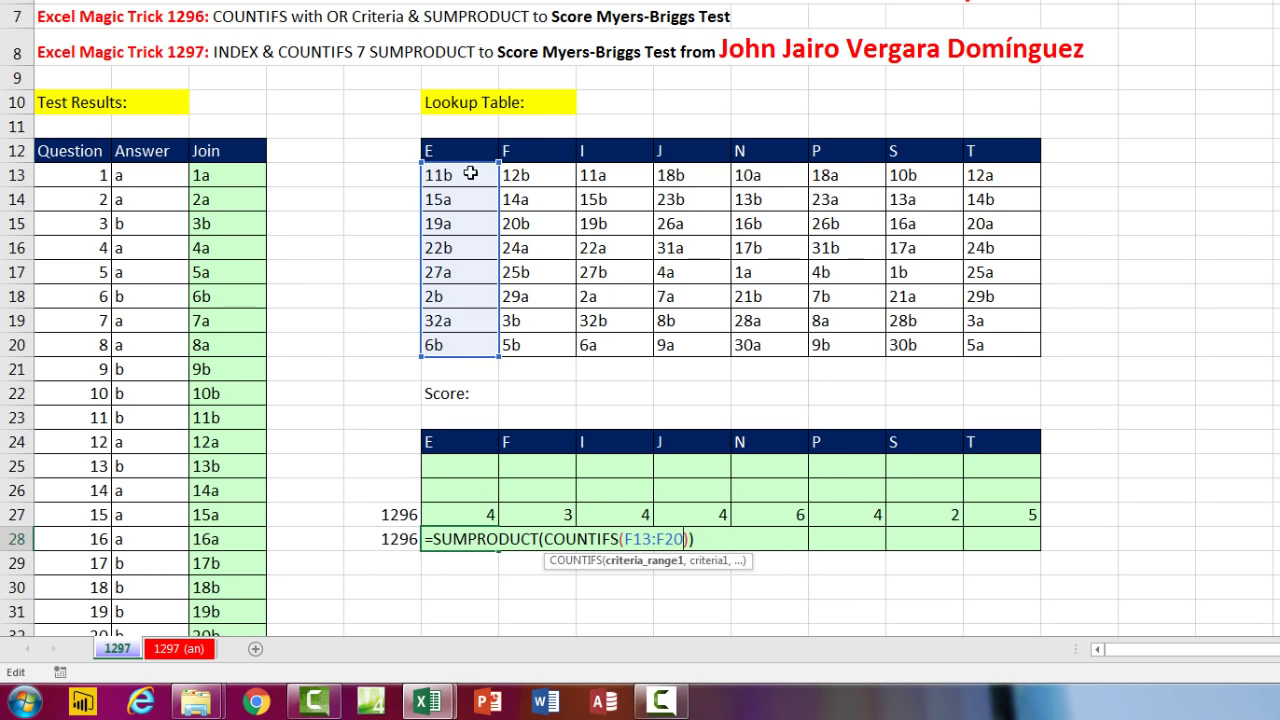
type(",")
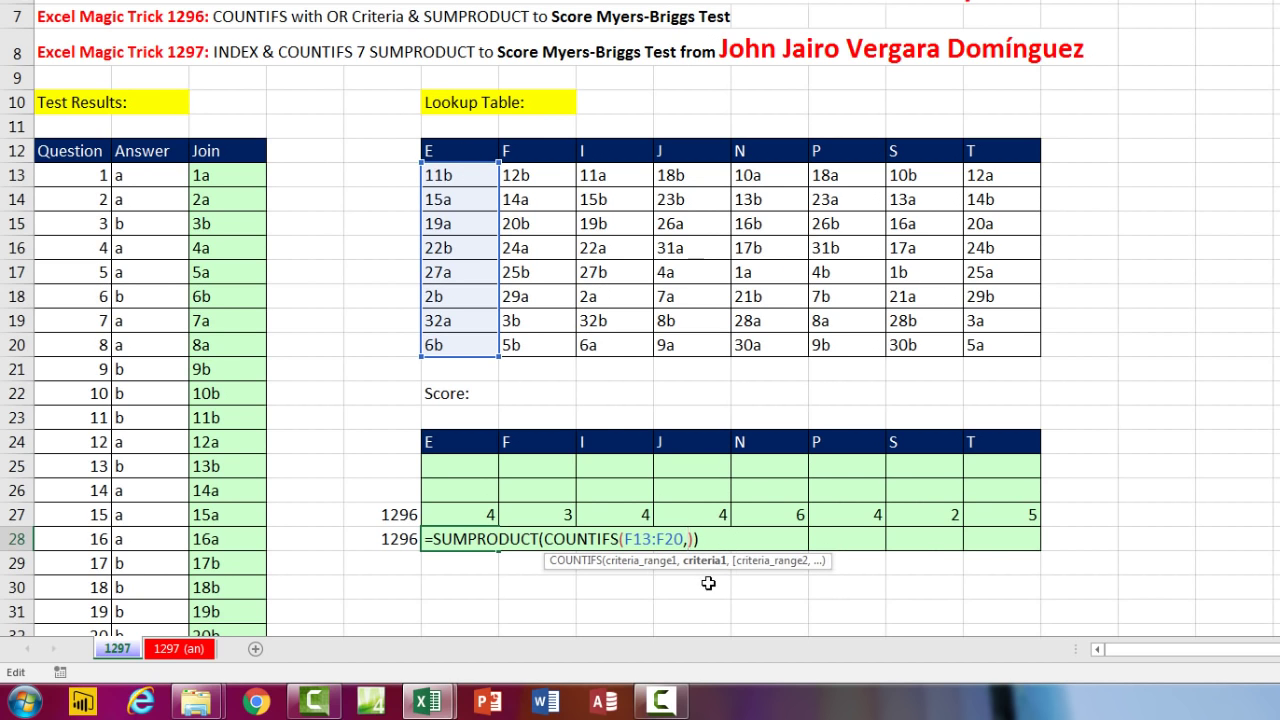
key("ctrl+v")
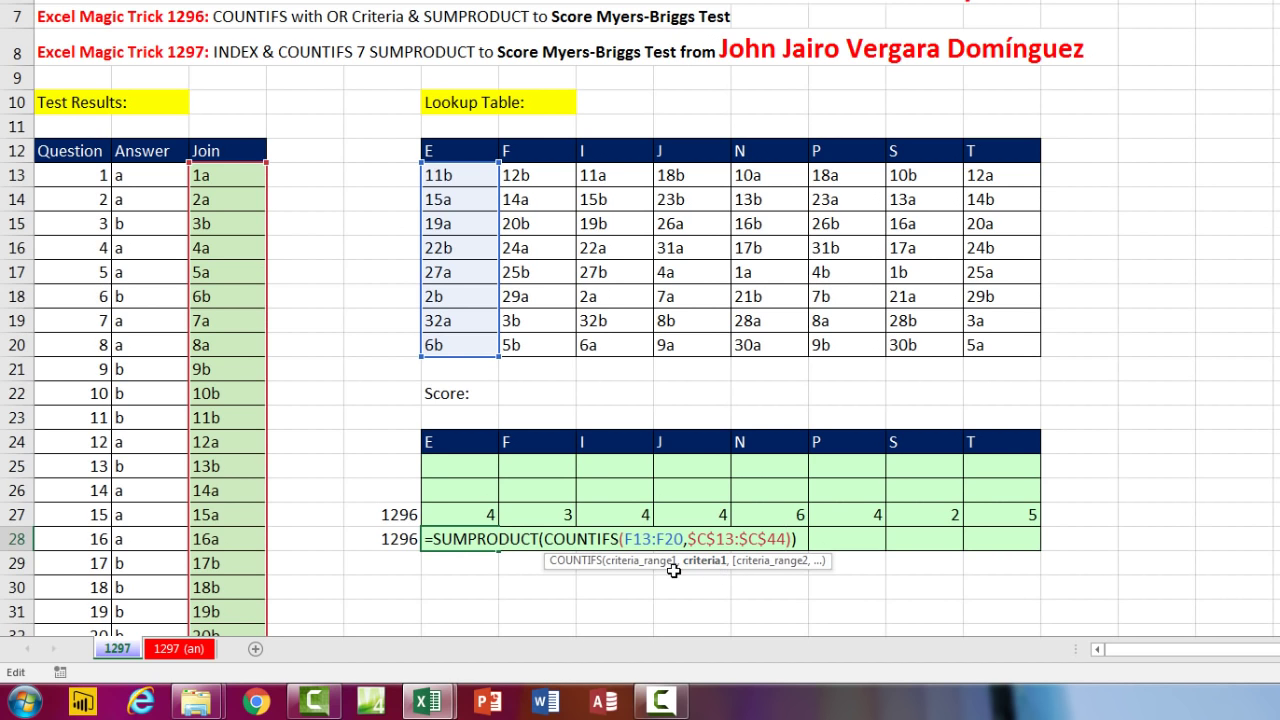
Step: Evaluate the COUNTIFS array inside the F28 formula, and undo the evaluation to restore the formula text
key("Right")
left_click(533, 561)
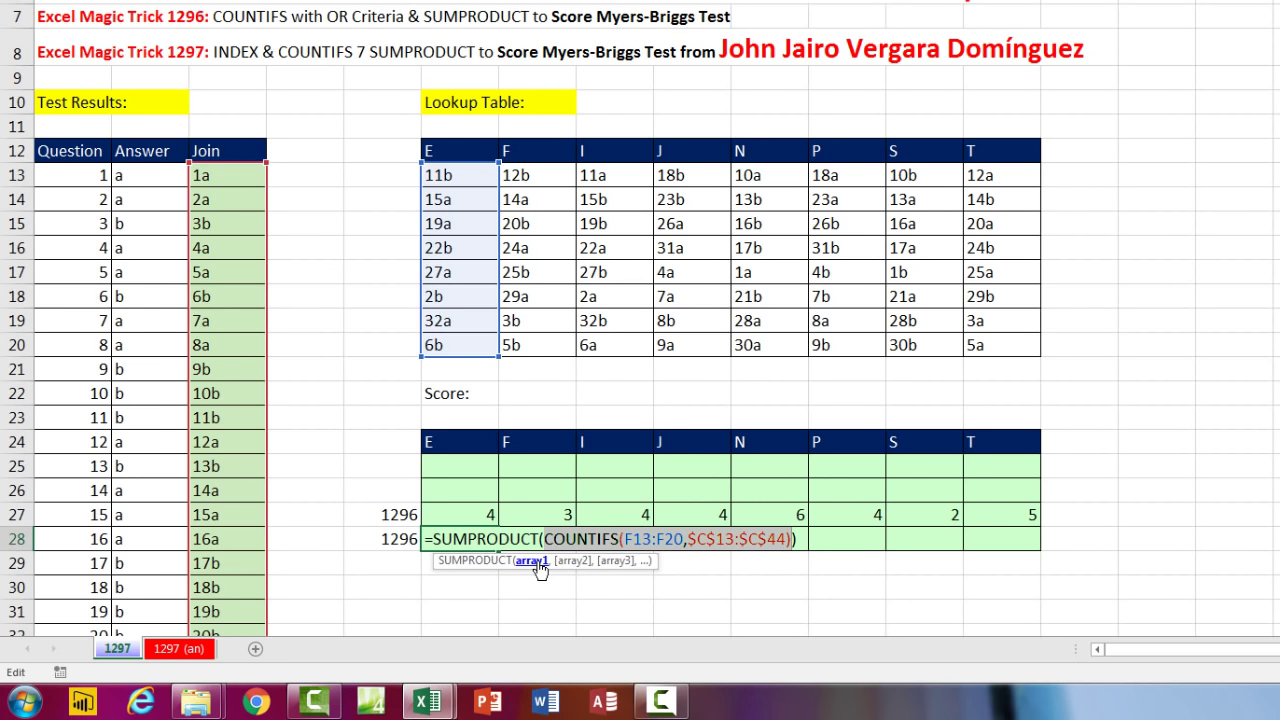
key("F9")
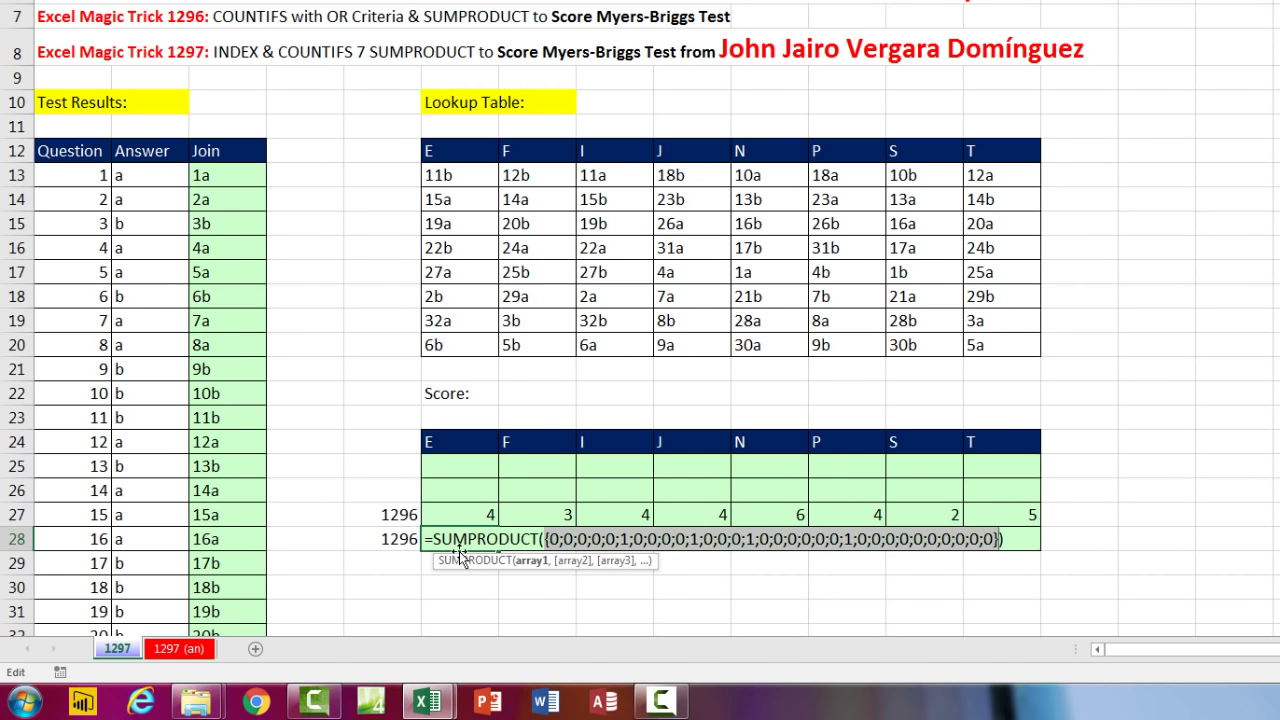
key("ctrl+z")
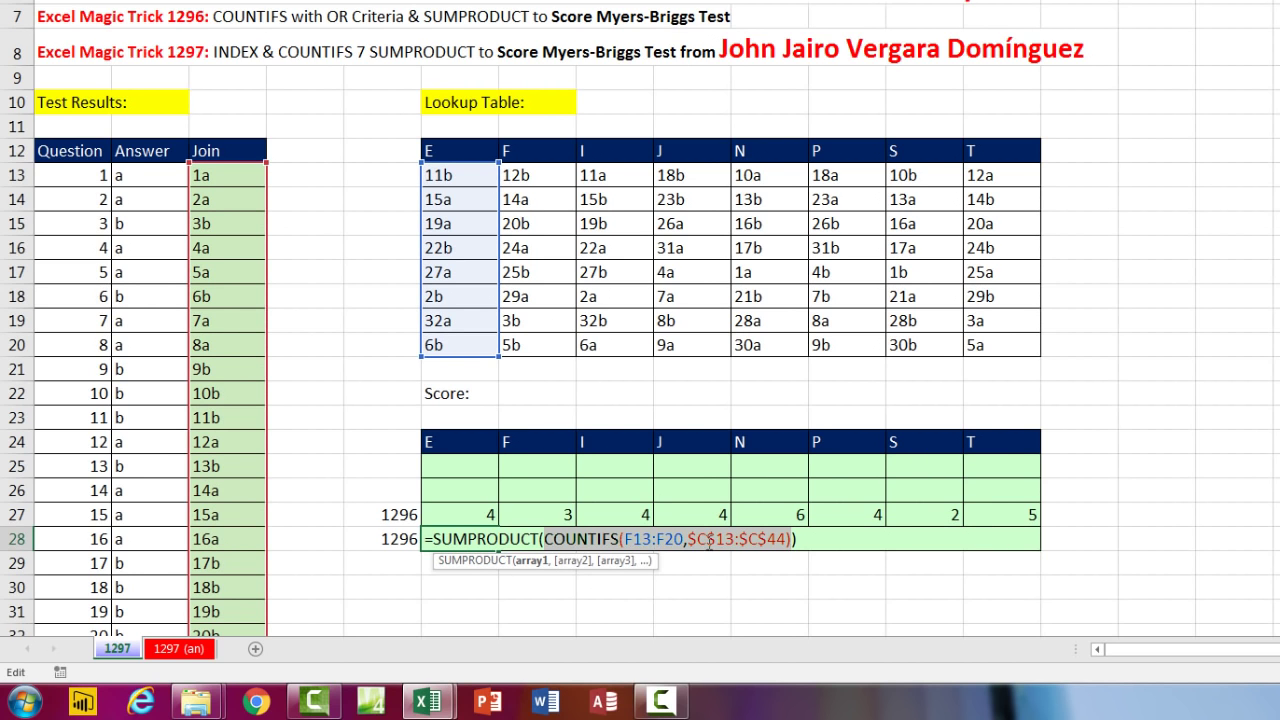
Step: Enter the swapped formula in F28 and fill it across the row to M28
left_click(708, 540)
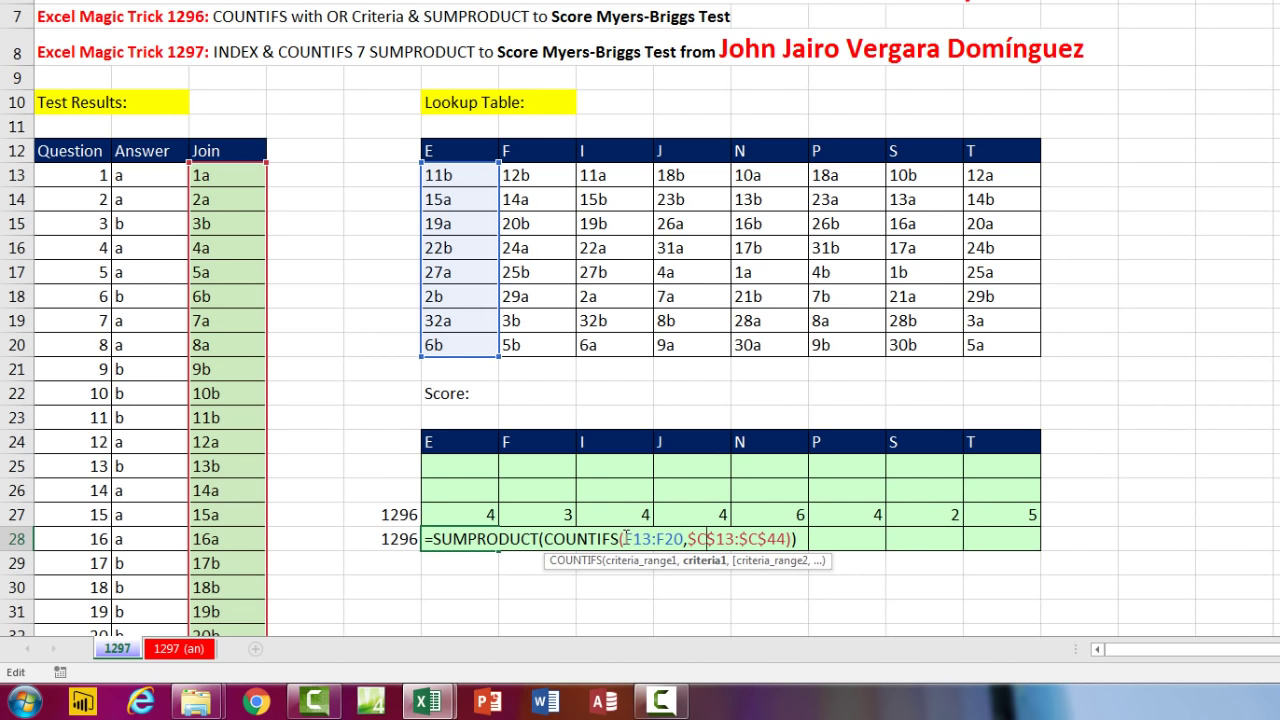
key("ctrl+Return")
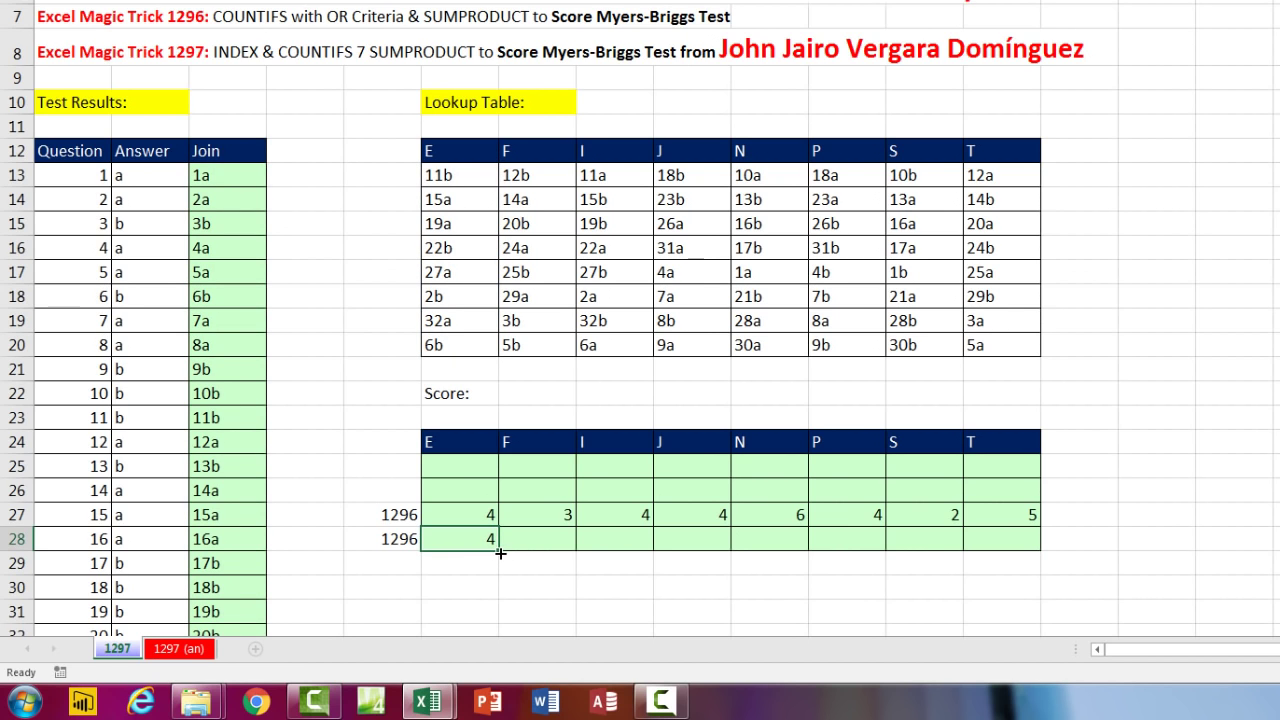
left_click_drag(510, 553, 1045, 550)
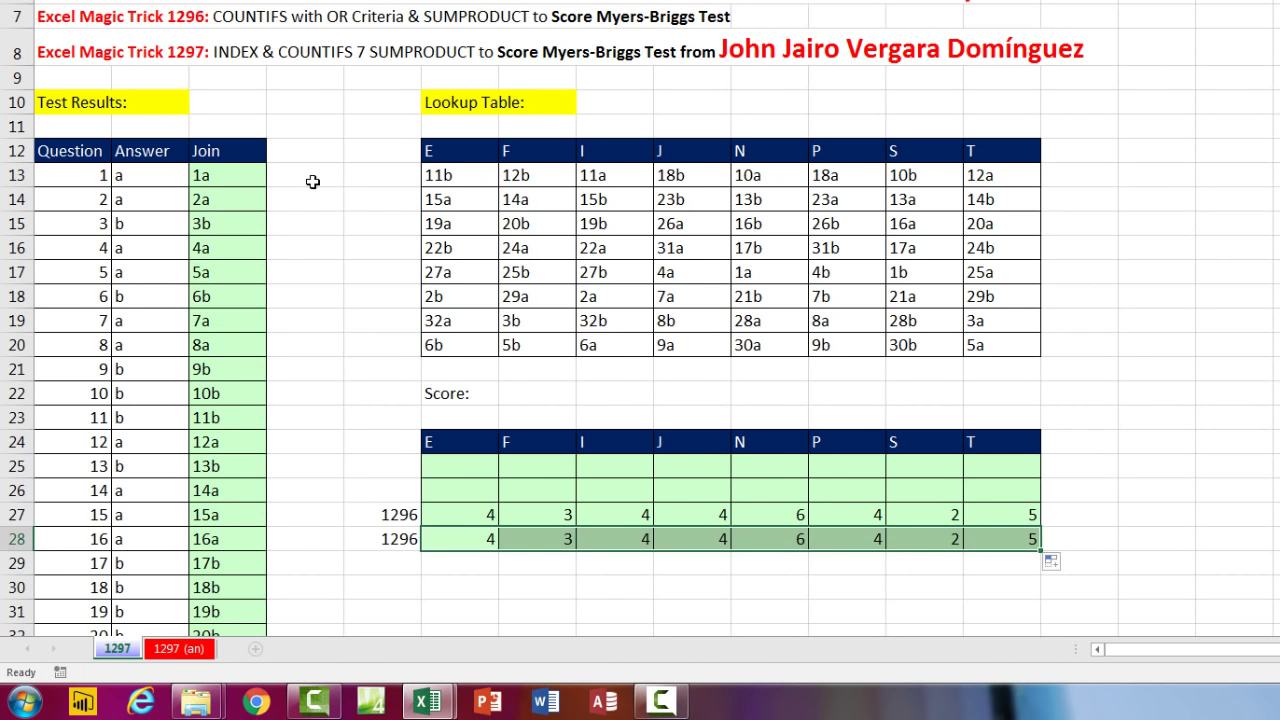
Step: Begin a COUNTIFS formula in F25 with the lookup column F13:F20 as its criteria range
left_click(446, 467)
type("=co")
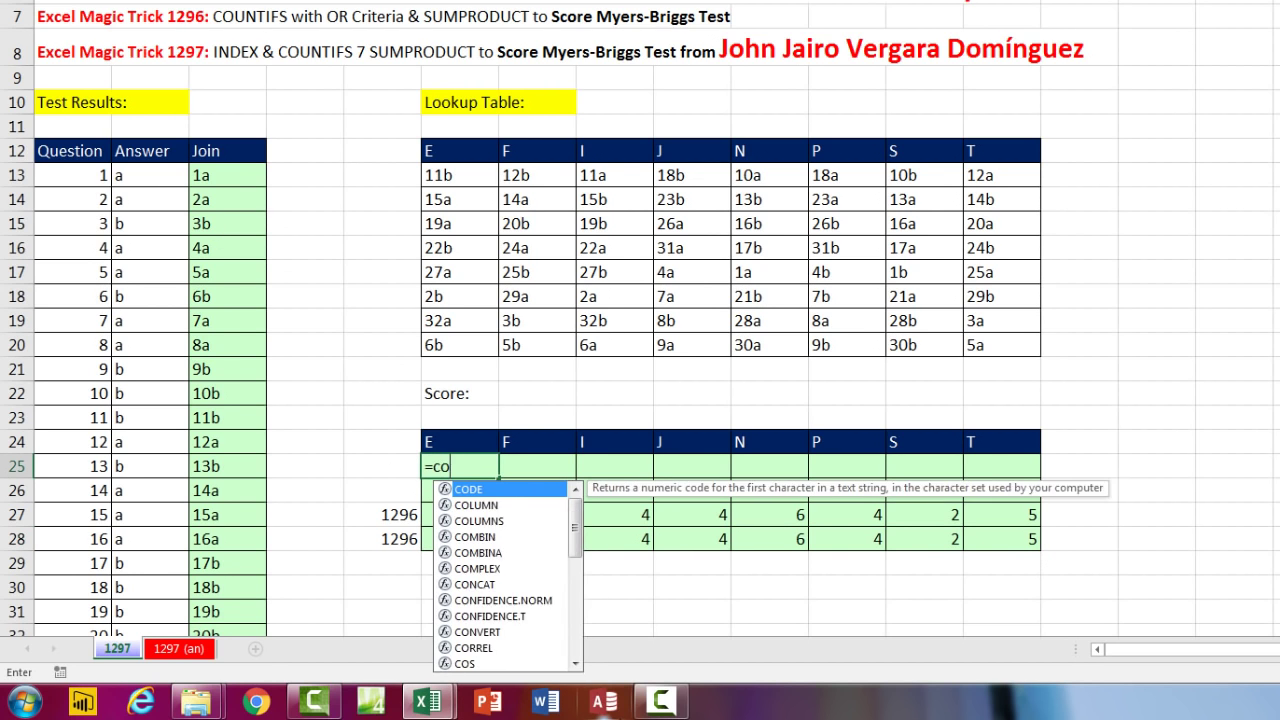
type("untif")
key("Tab")
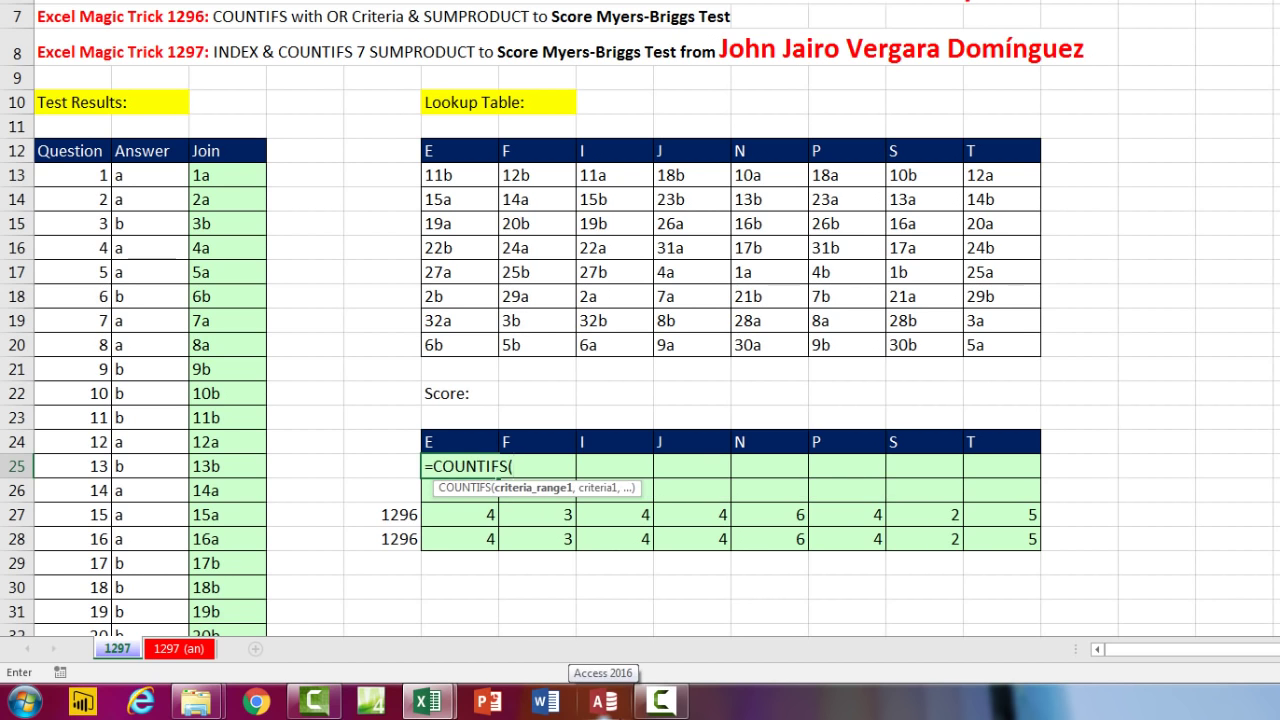
left_click_drag(436, 176, 450, 340)
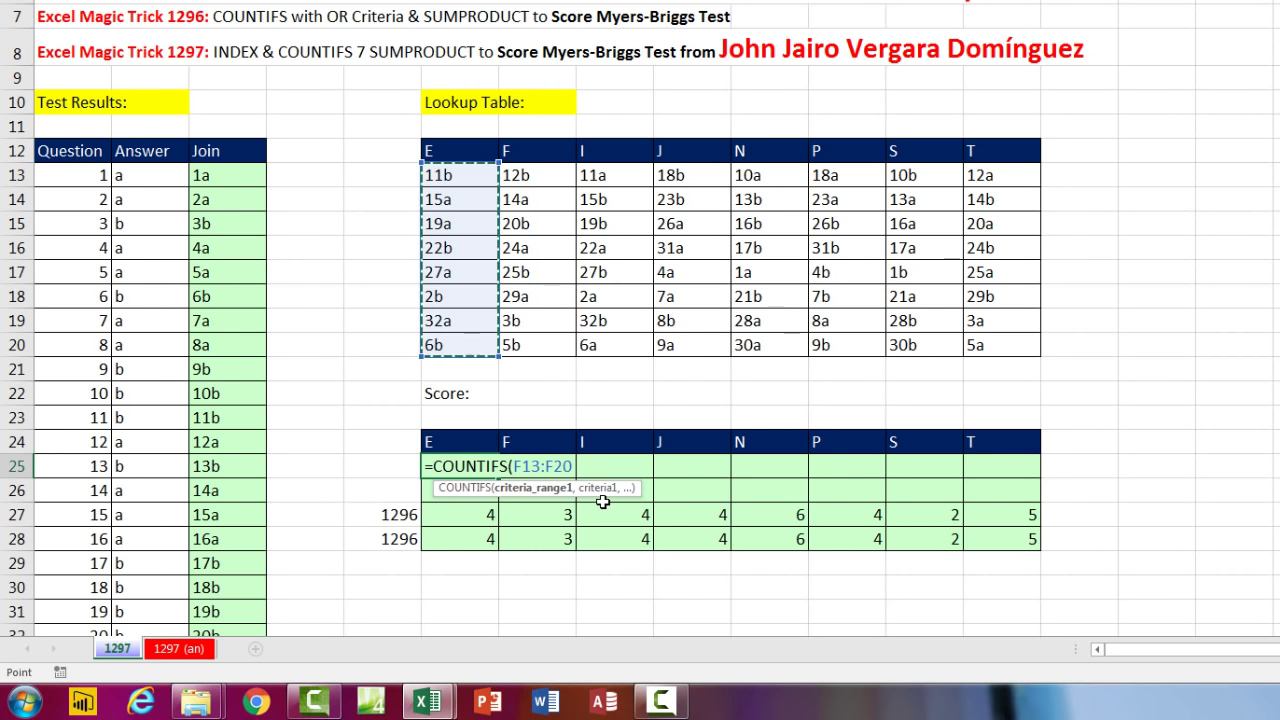
type(",")
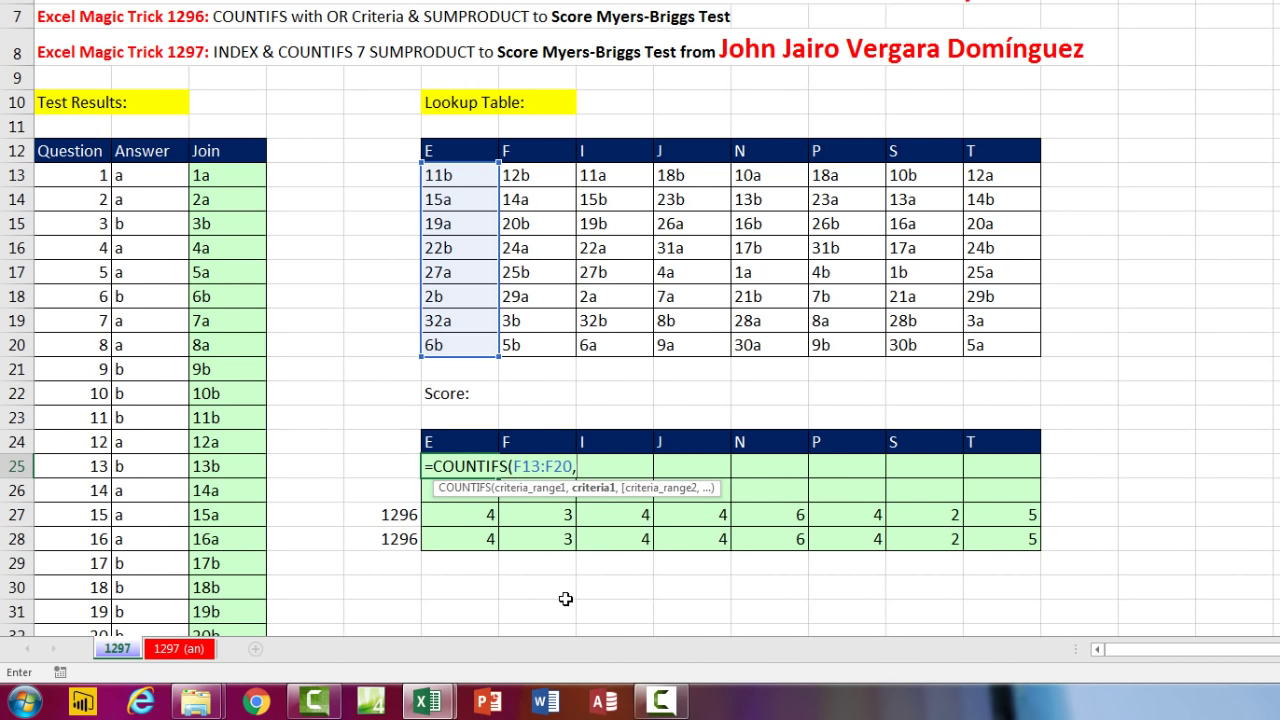
Step: Add an INDEX function as the COUNTIFS criteria in F25, with the question numbers $A$13:$A$44 as its array
type("in")
key("Tab")
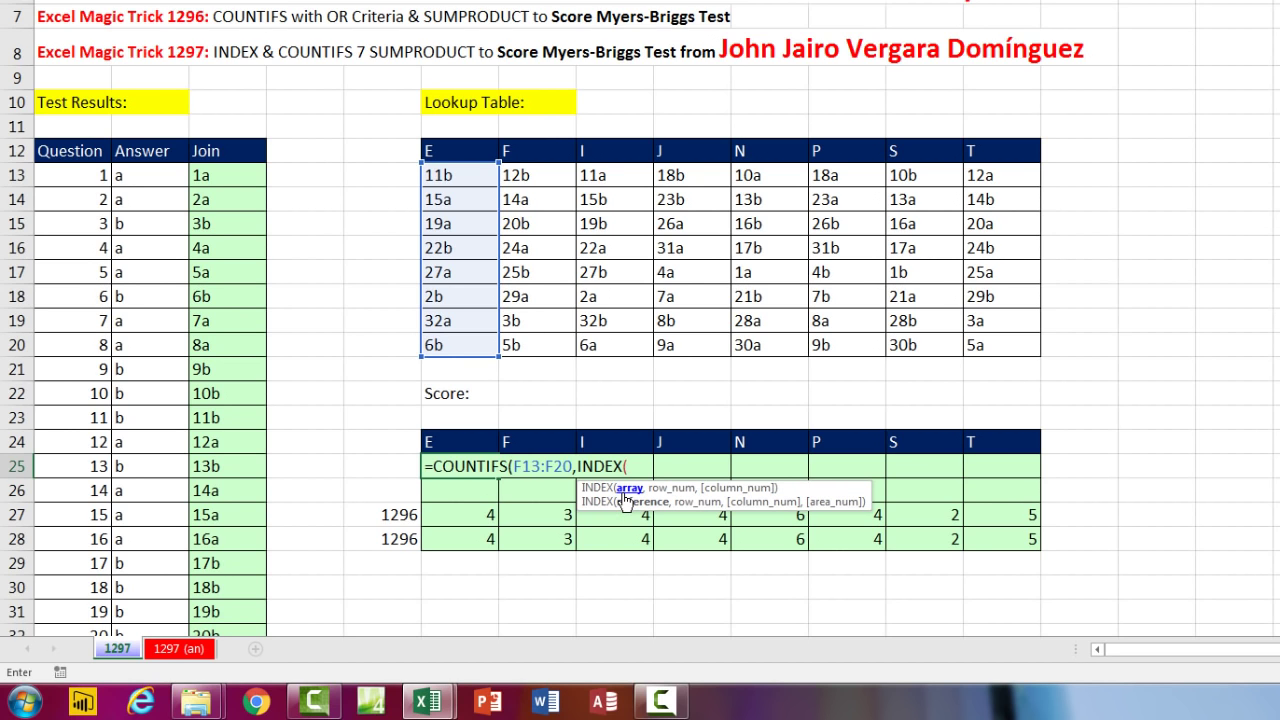
left_click(60, 180)
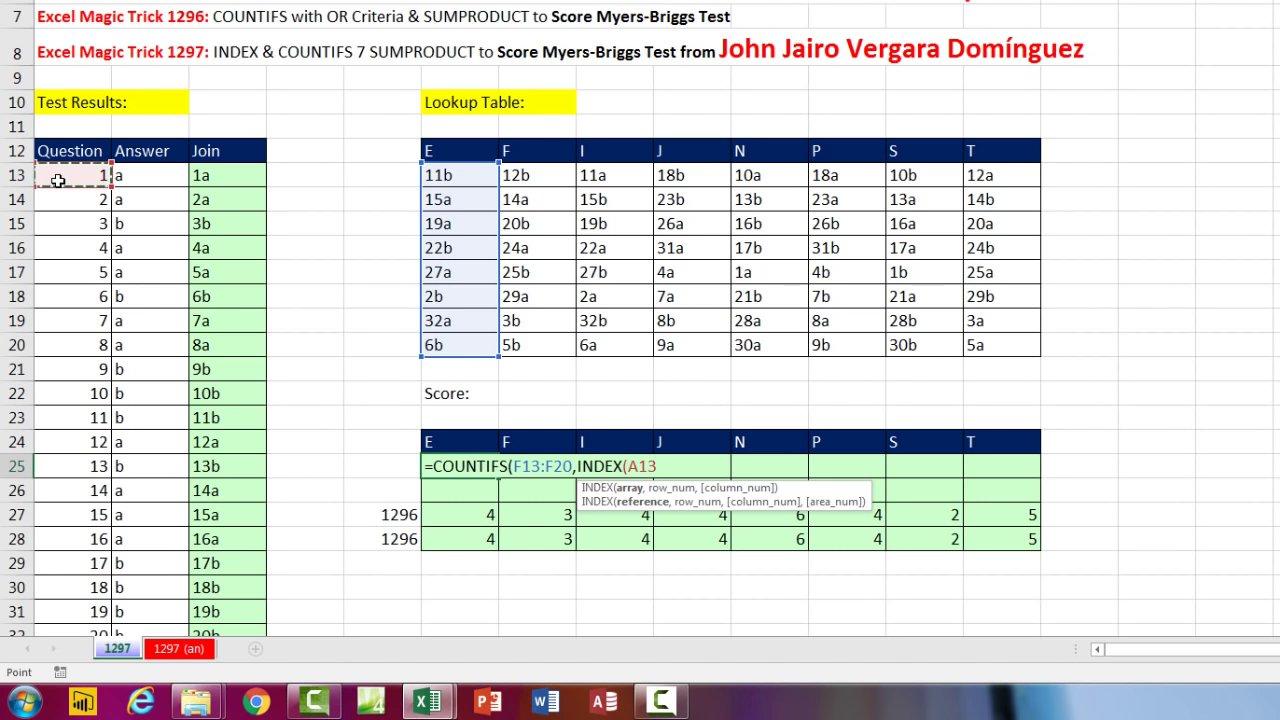
key("ctrl+shift+Down")
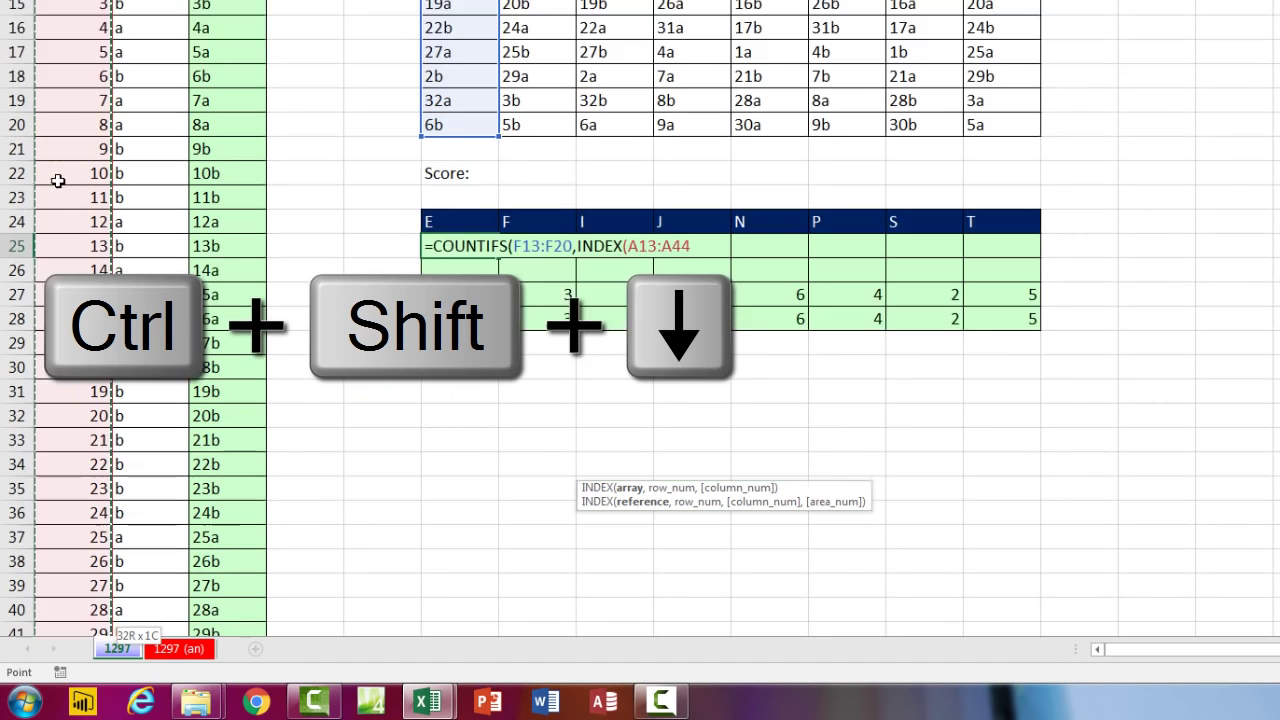
key("F4")
scroll(163, 257, "up", 4)
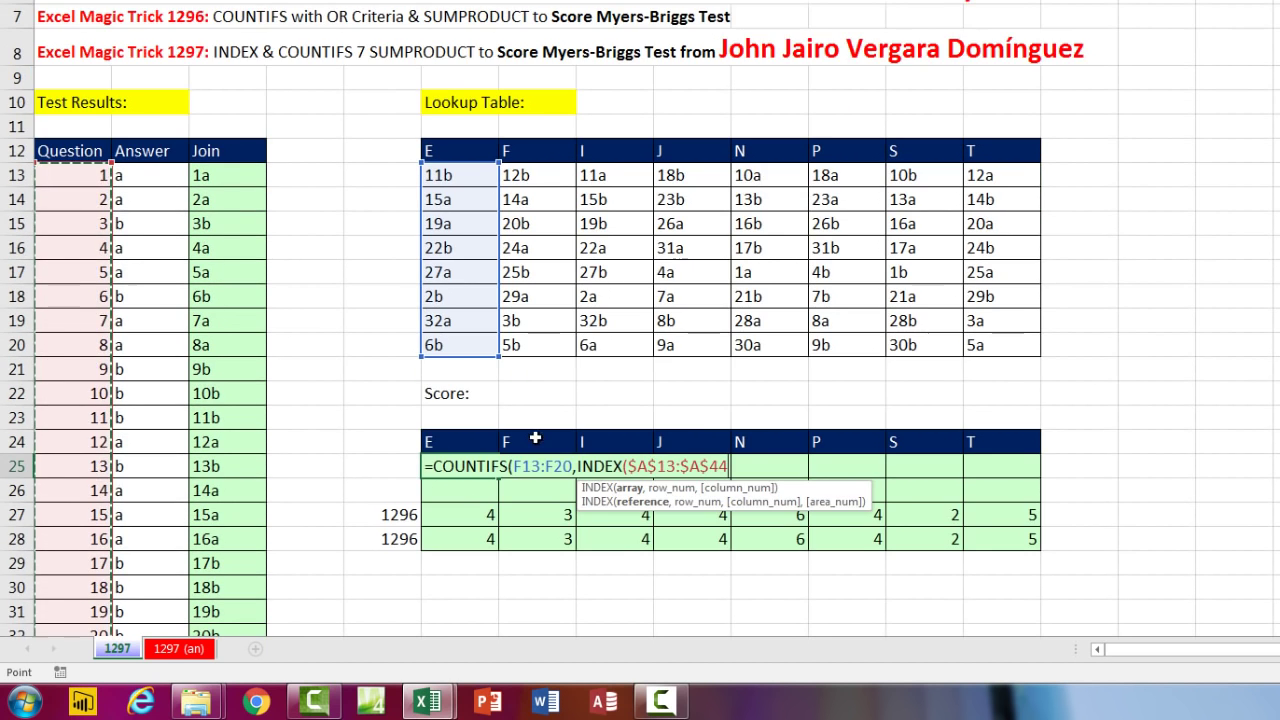
Step: Join the answers $B$13:$B$44 as an absolute range to the question numbers in the INDEX array of F25
type("&")
left_click(136, 178)
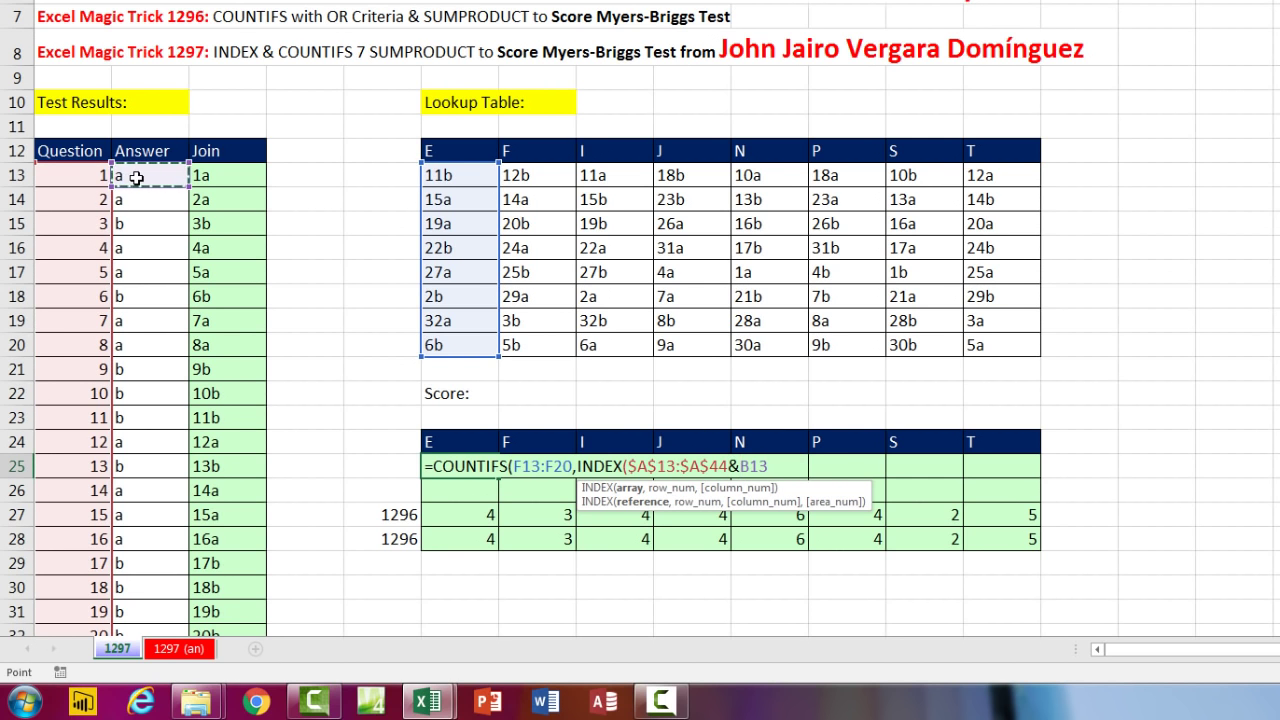
key("ctrl+shift+Down")
key("F4")
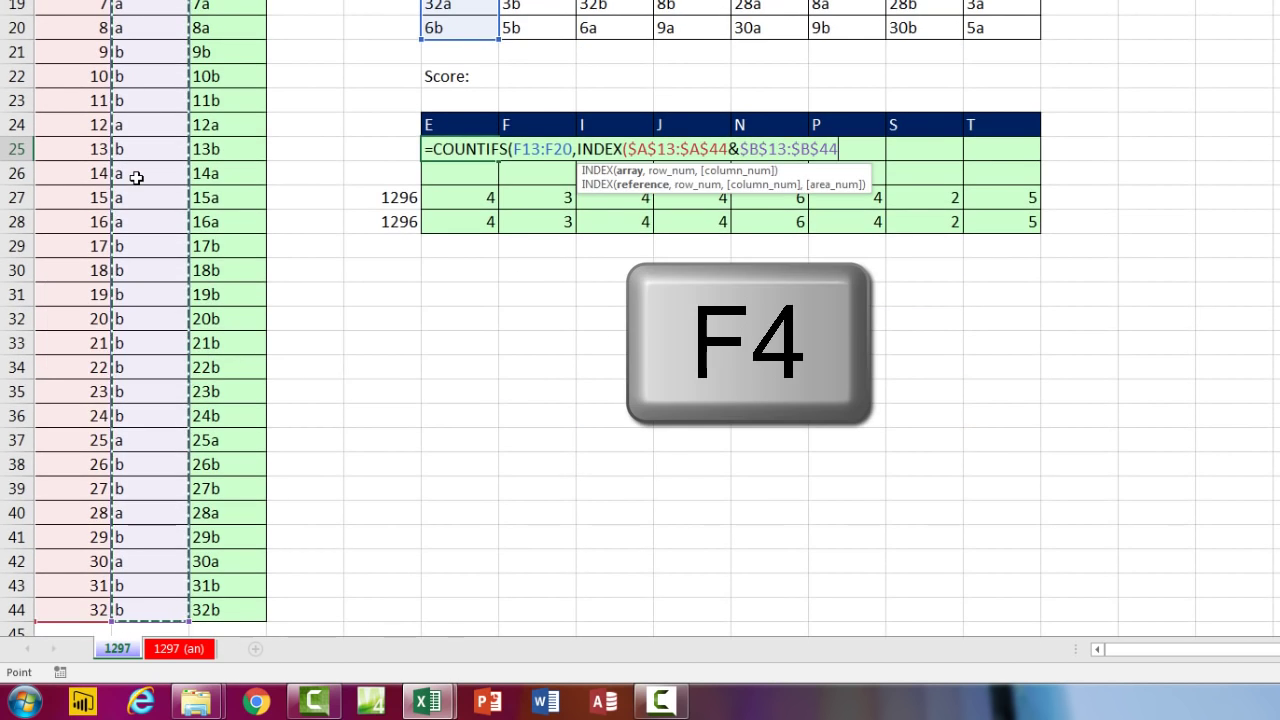
scroll(345, 263, "up", 4)
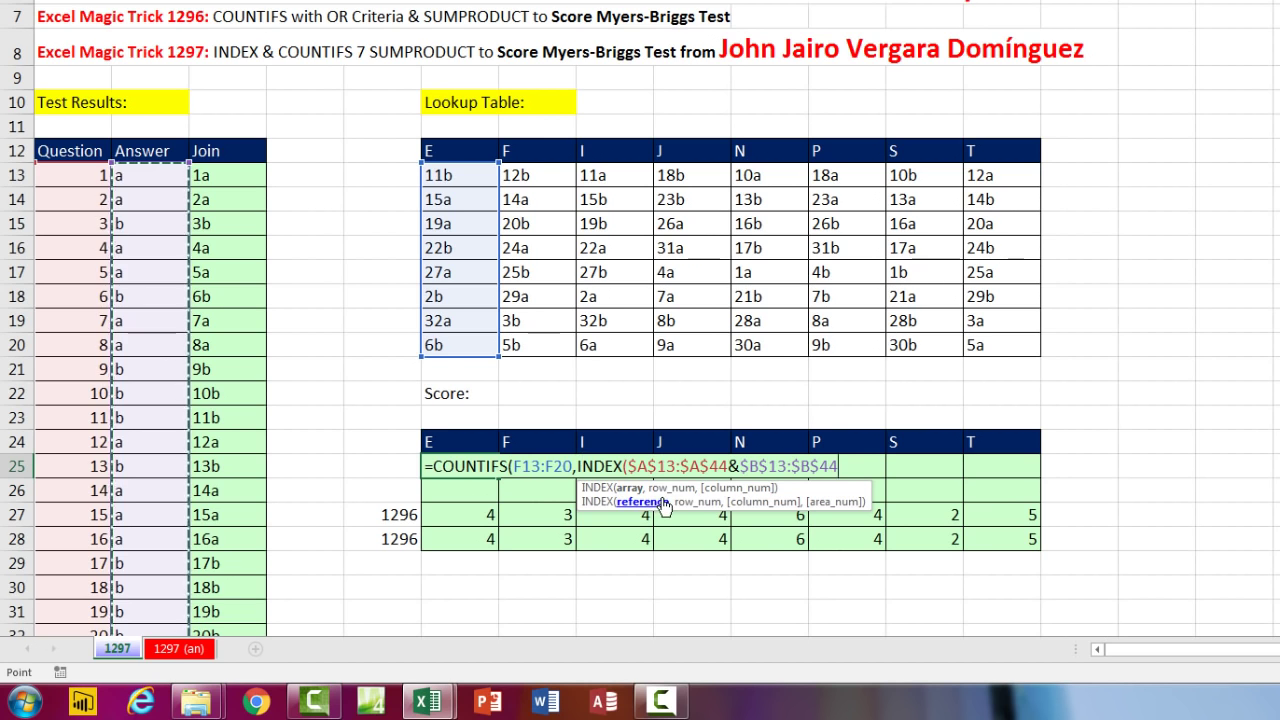
Step: Leave the INDEX row number argument empty after its comma and close the function in F25
type(",")
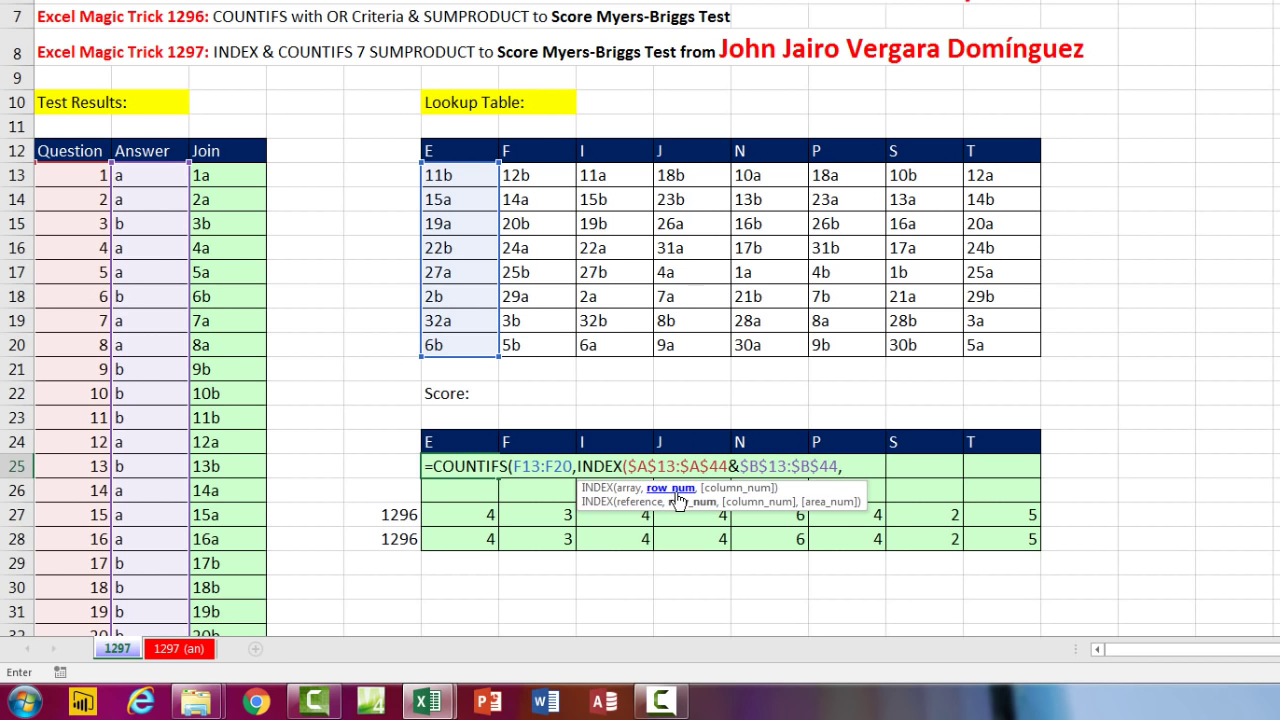
type("0")
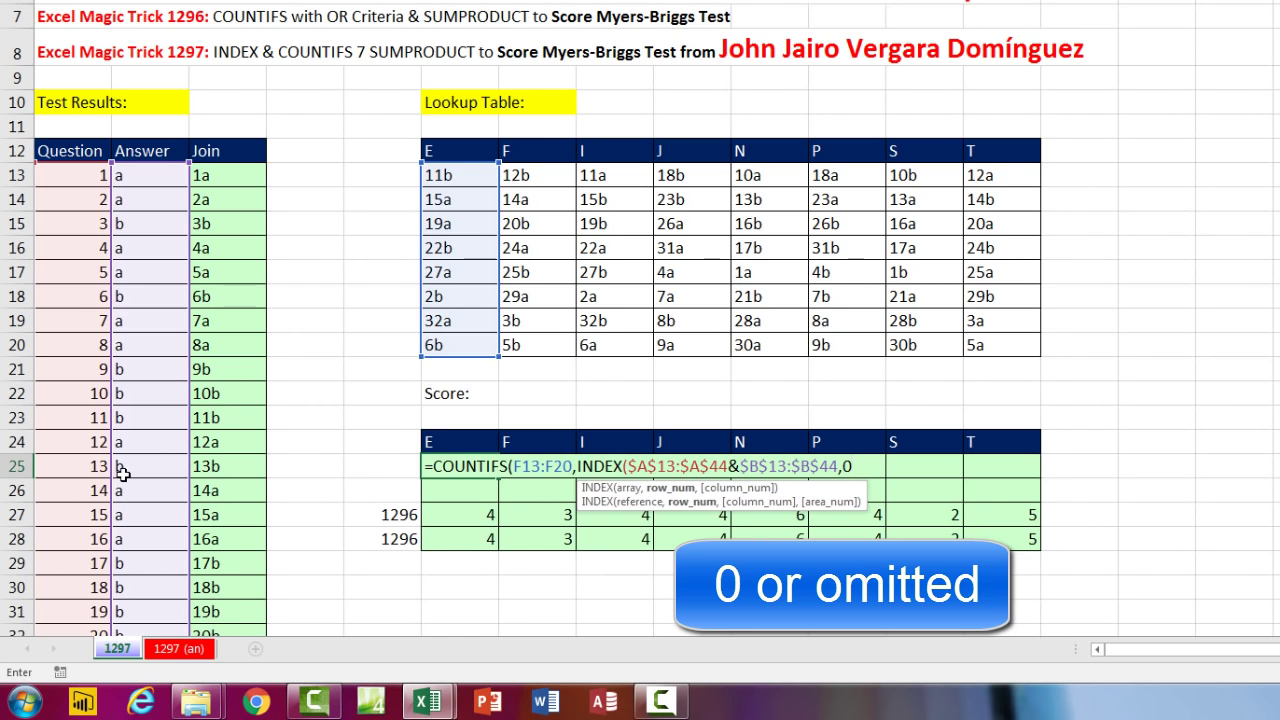
key("BackSpace")
key("Right")
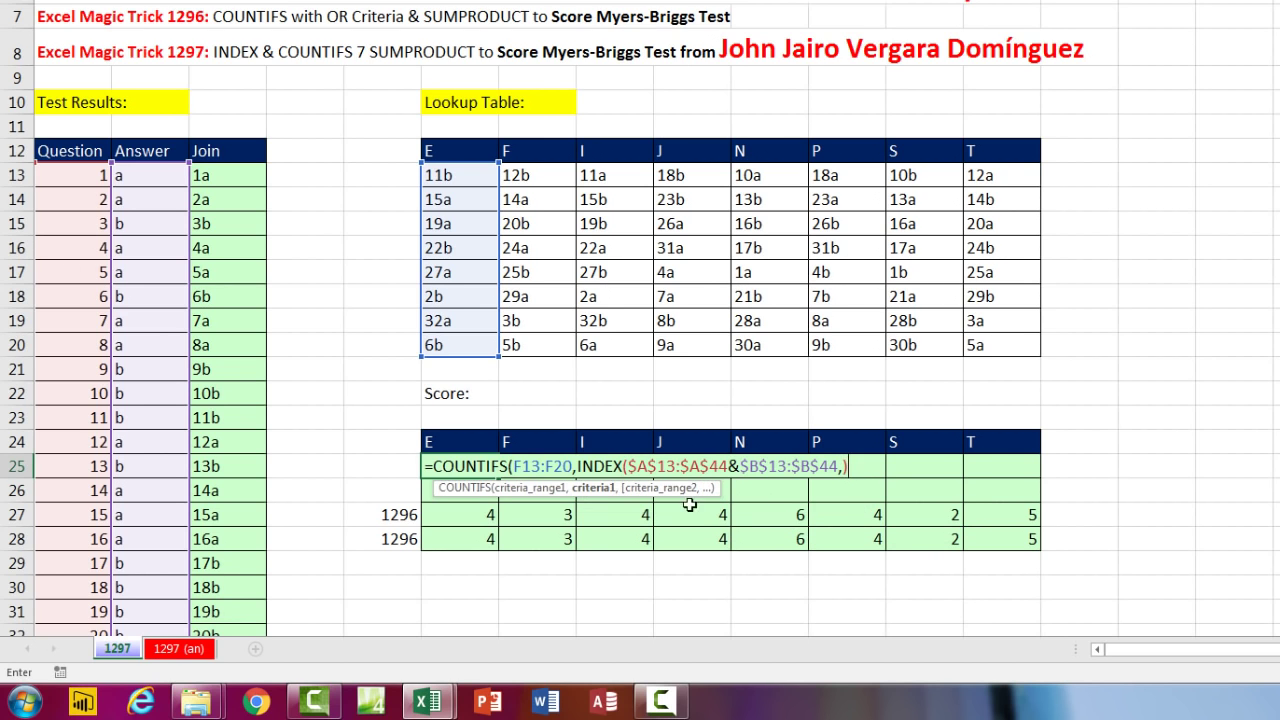
Step: Evaluate the INDEX criteria and the completed COUNTIFS in F25, undoing each evaluation to restore the formula text
left_click(604, 497)
key("F9")
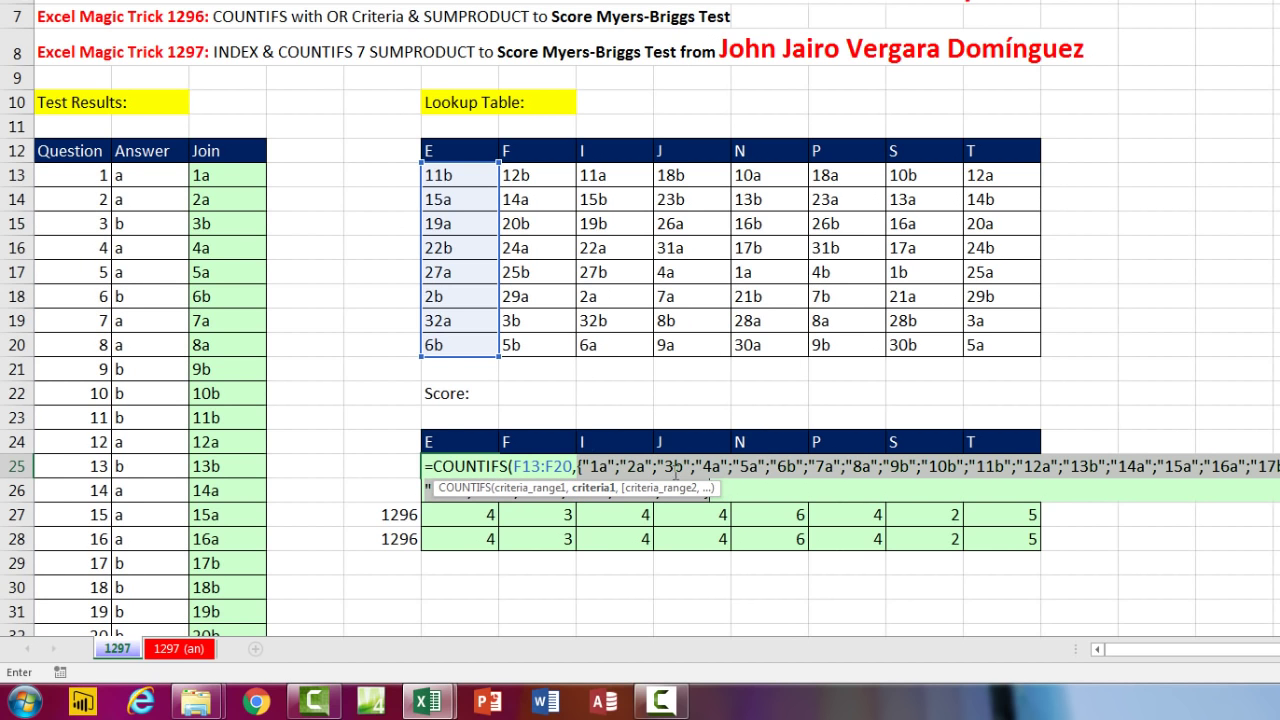
key("ctrl+z")
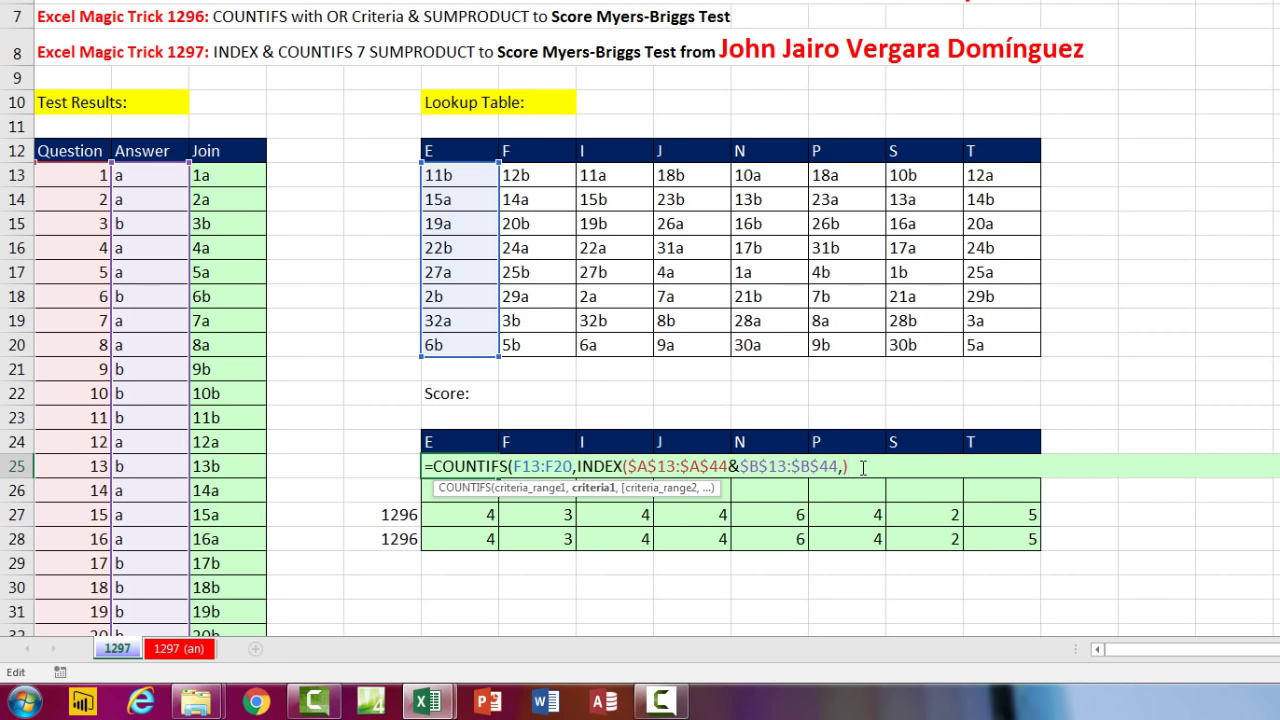
key("shift+Home")
key("F9")
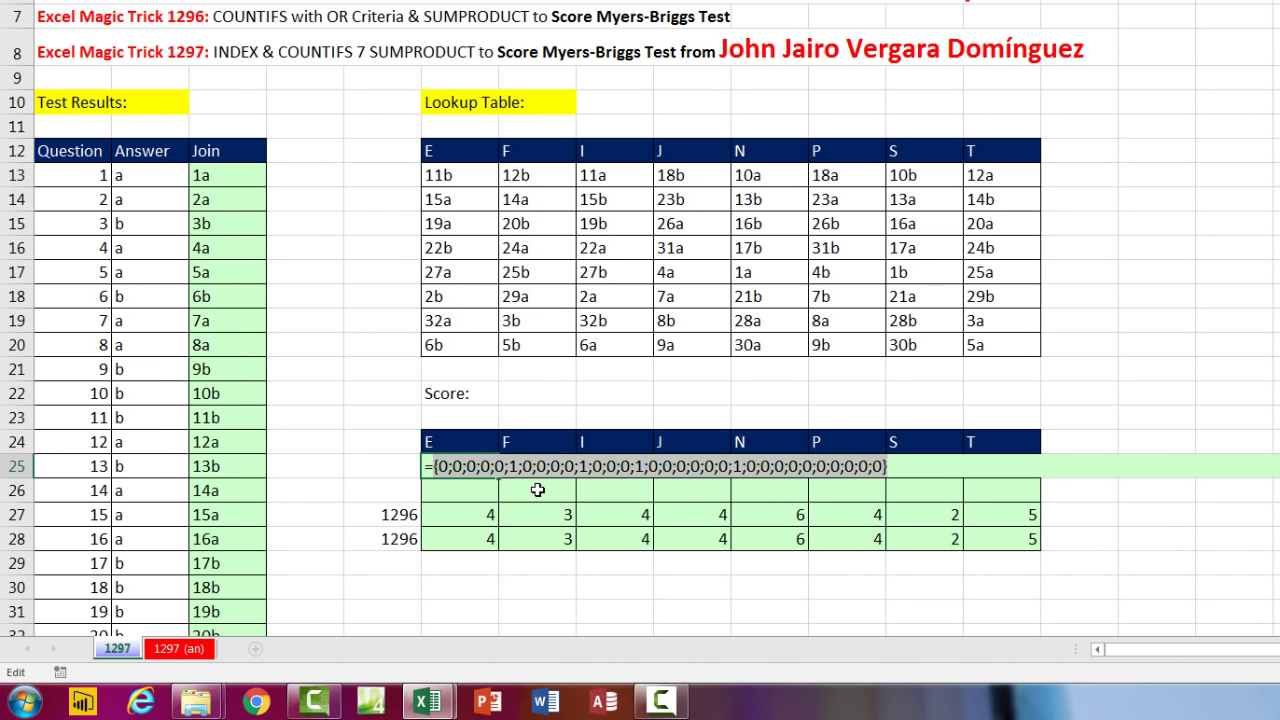
key("ctrl+z")
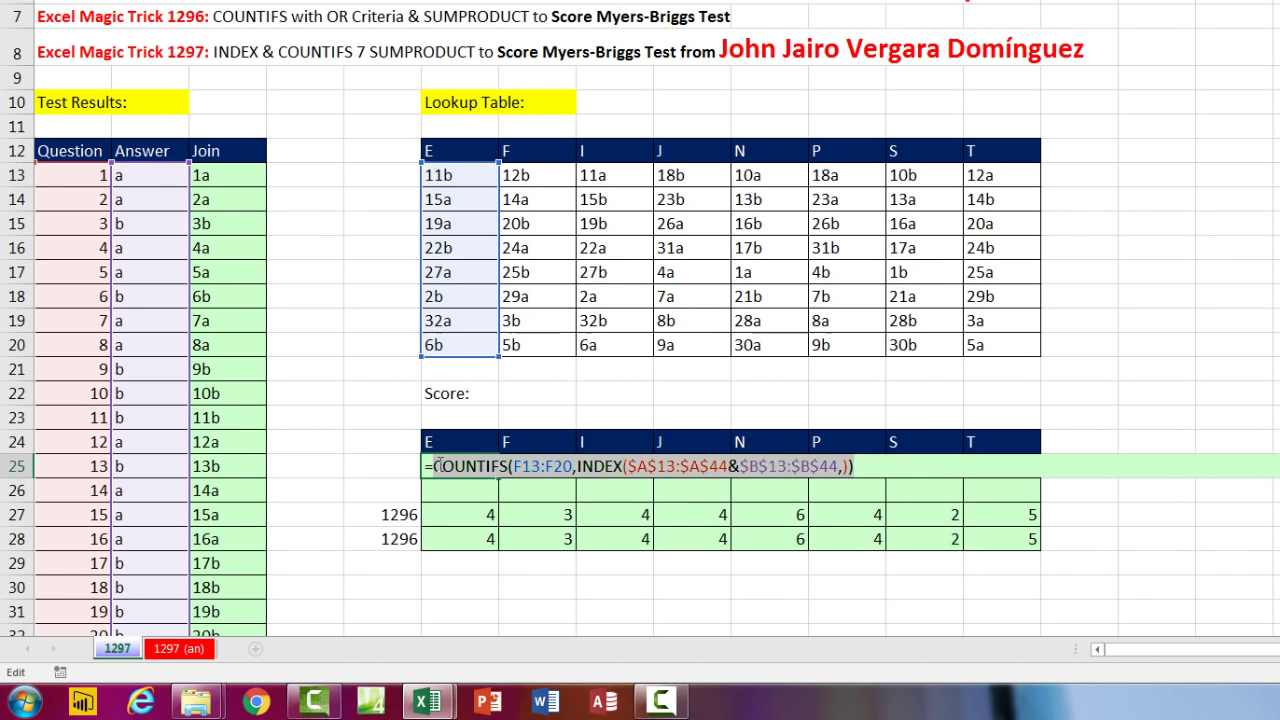
Step: Wrap the COUNTIFS formula in F25 in a SUMPRODUCT function
left_click(442, 466)
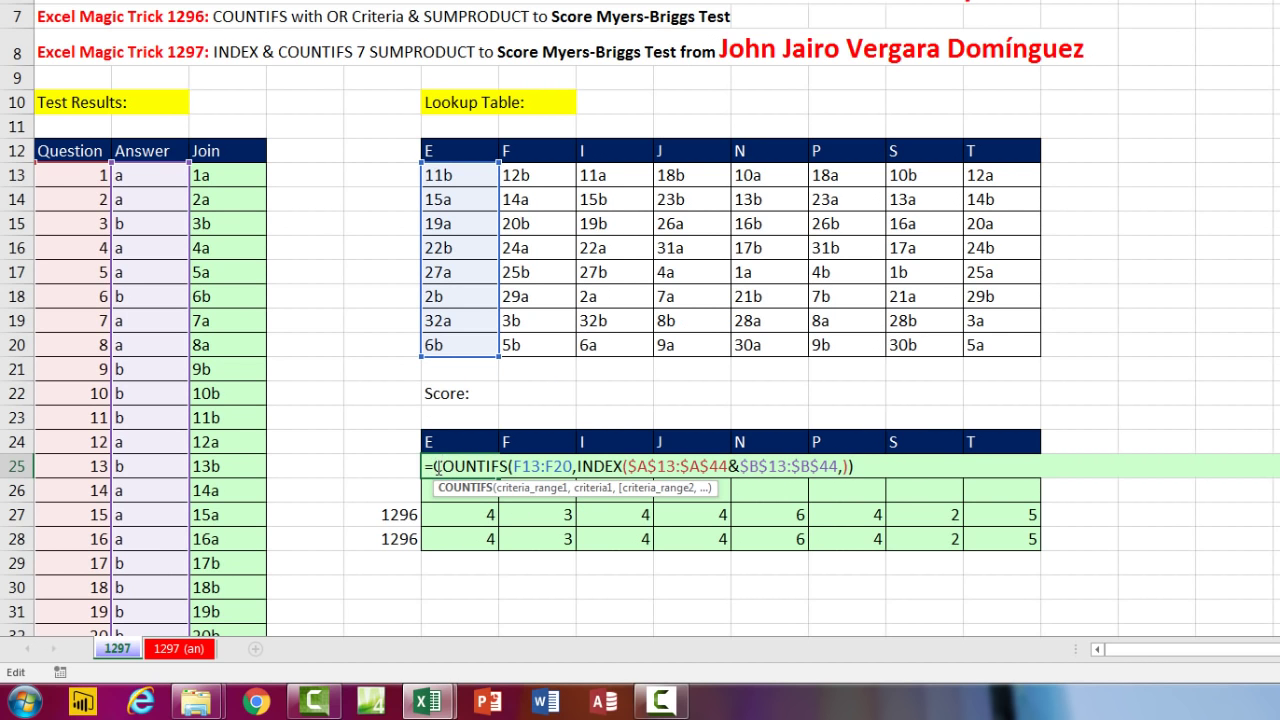
type("sum")
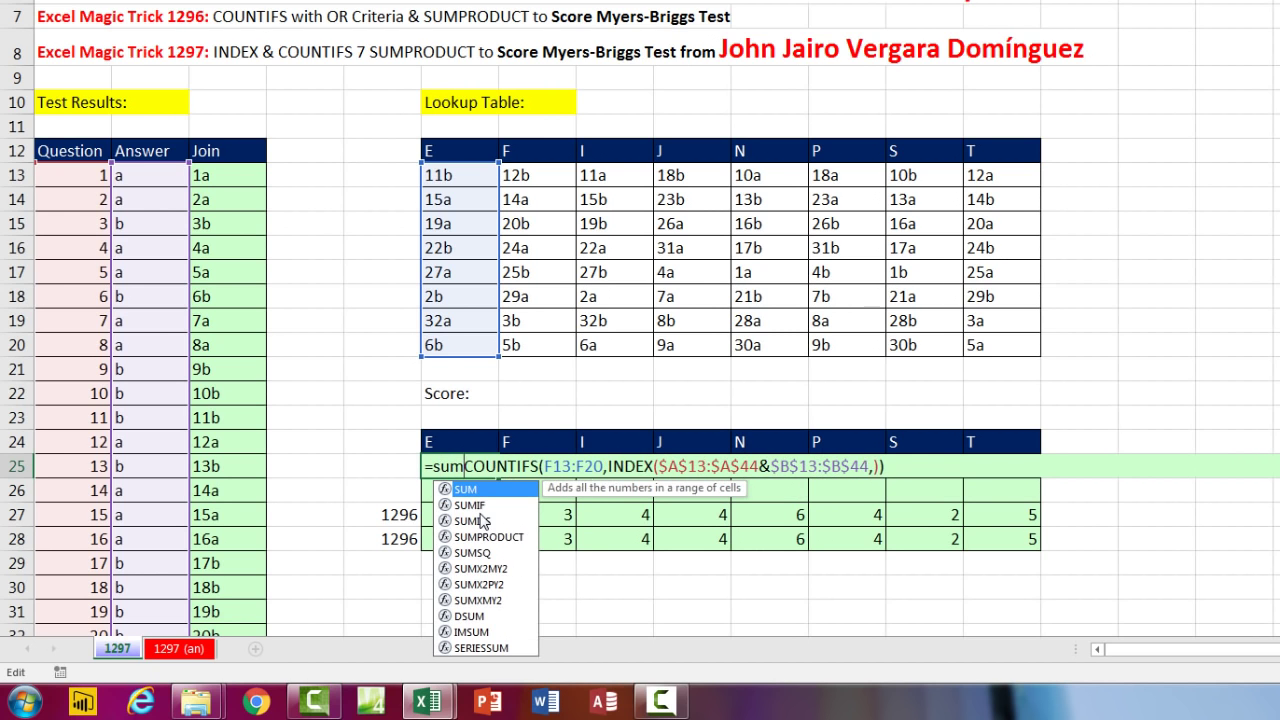
type("p")
key("Tab")
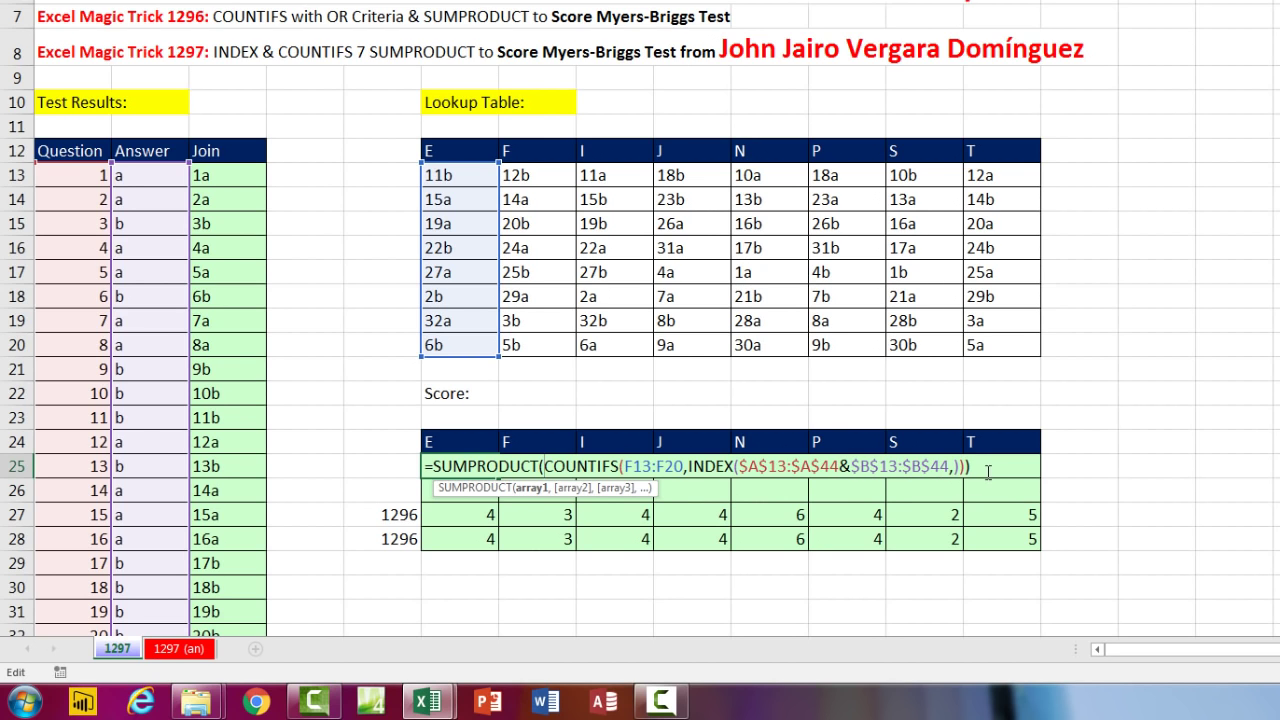
Step: Enter the SUMPRODUCT formula in F25, fill it across to M25, and check the formula in the last cell
left_click(781, 466)
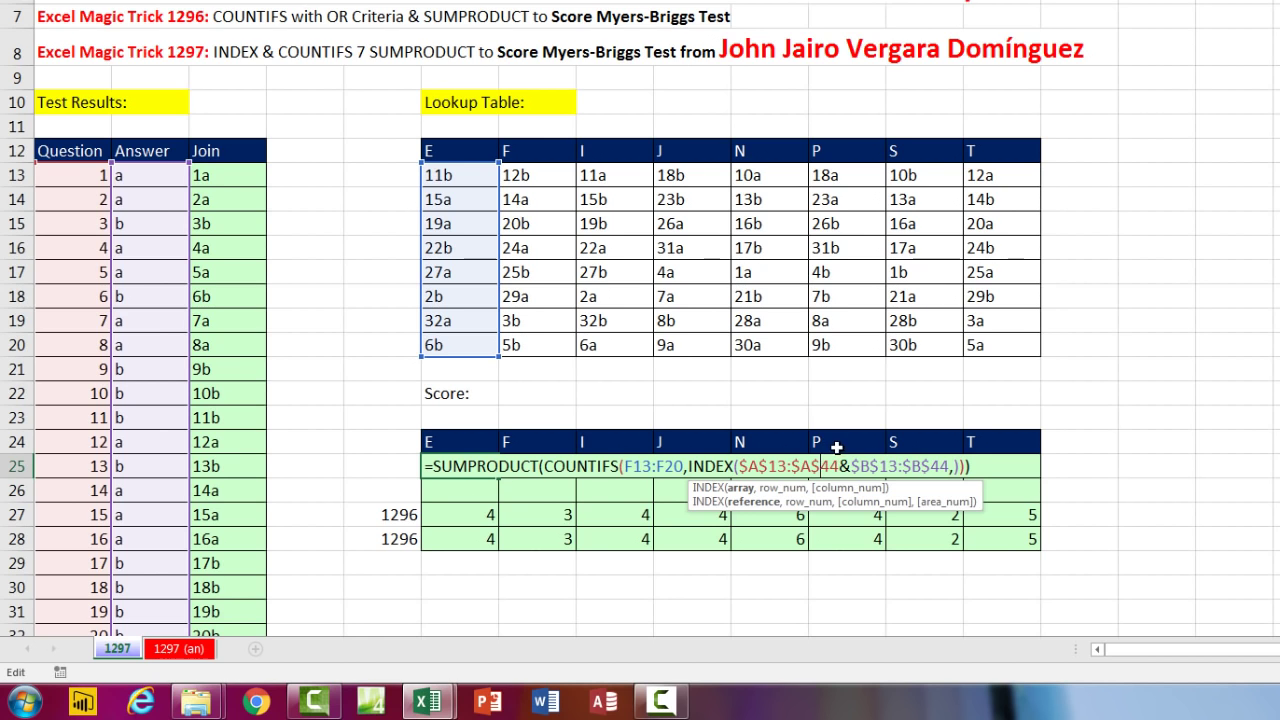
left_click(545, 467)
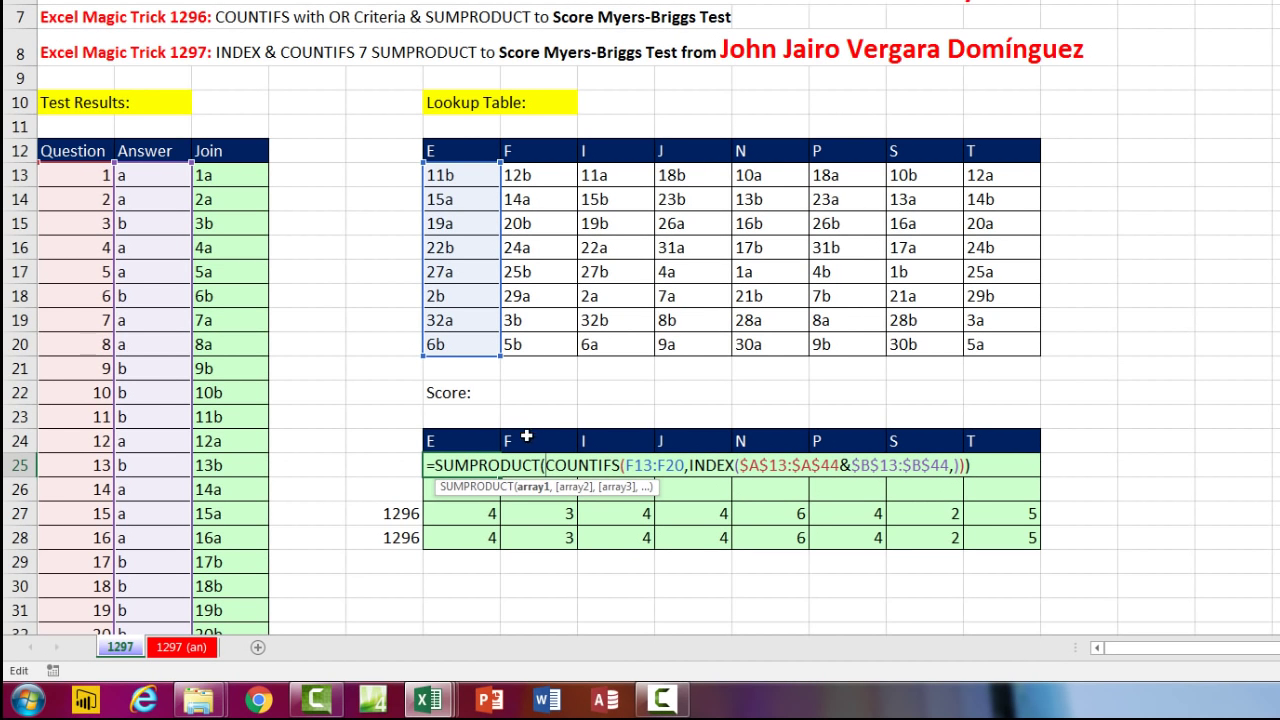
key("ctrl+Return")
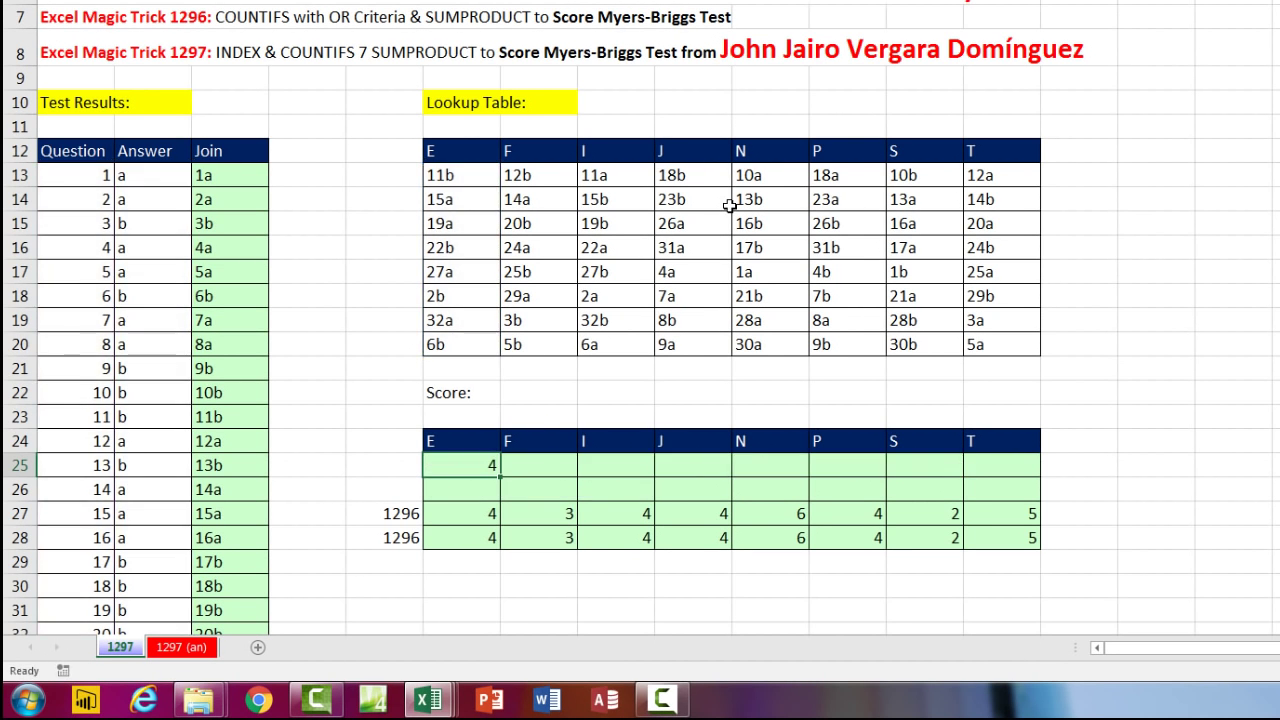
left_click_drag(500, 476, 1056, 488)
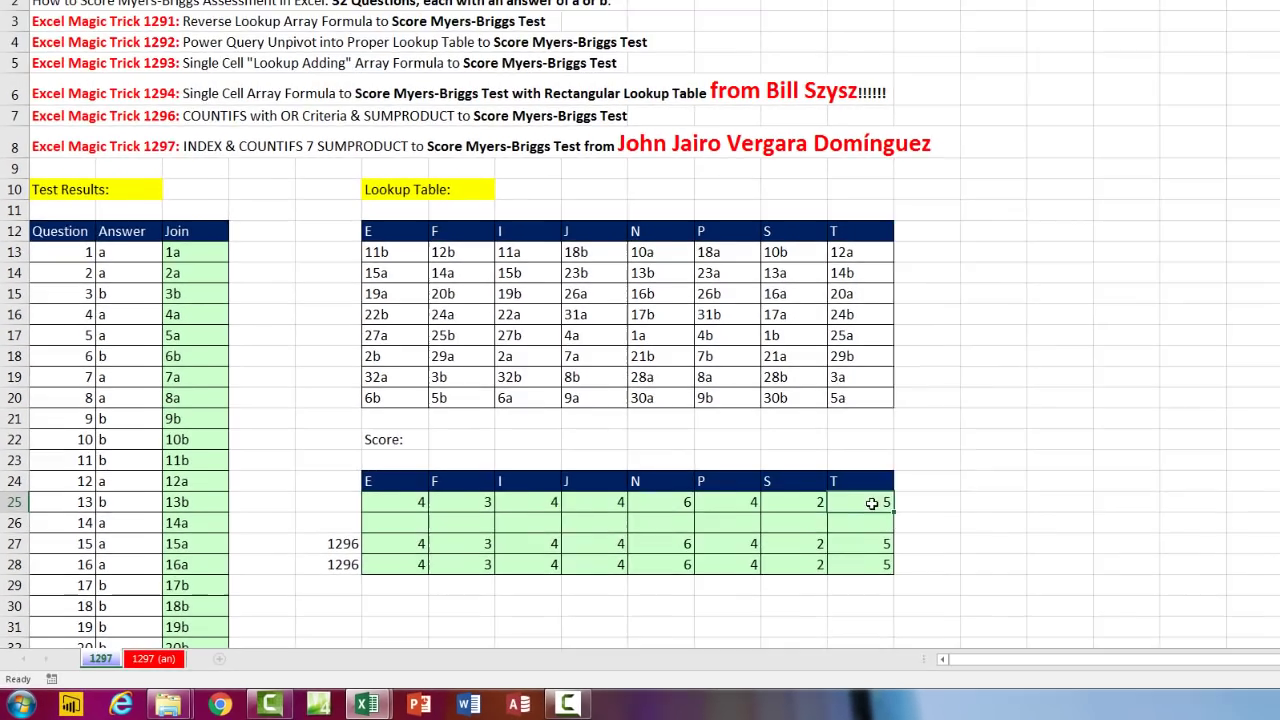
double_click(1010, 467)
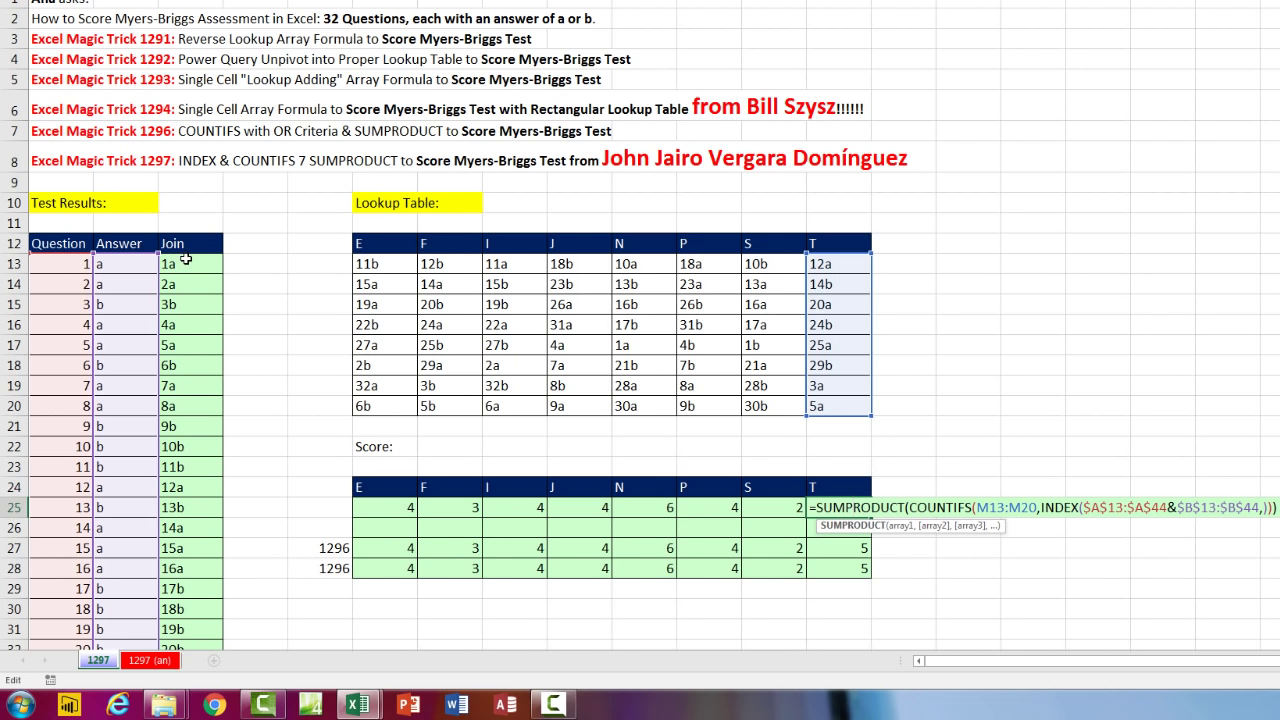
Step: Clear the Join column values in C13:C44 to test the F25 formula without them, and undo the deletion
left_click(183, 253)
key("ctrl+shift+Down")
scroll(185, 258, "down", 3)
key("Delete")
scroll(186, 263, "down", 1)
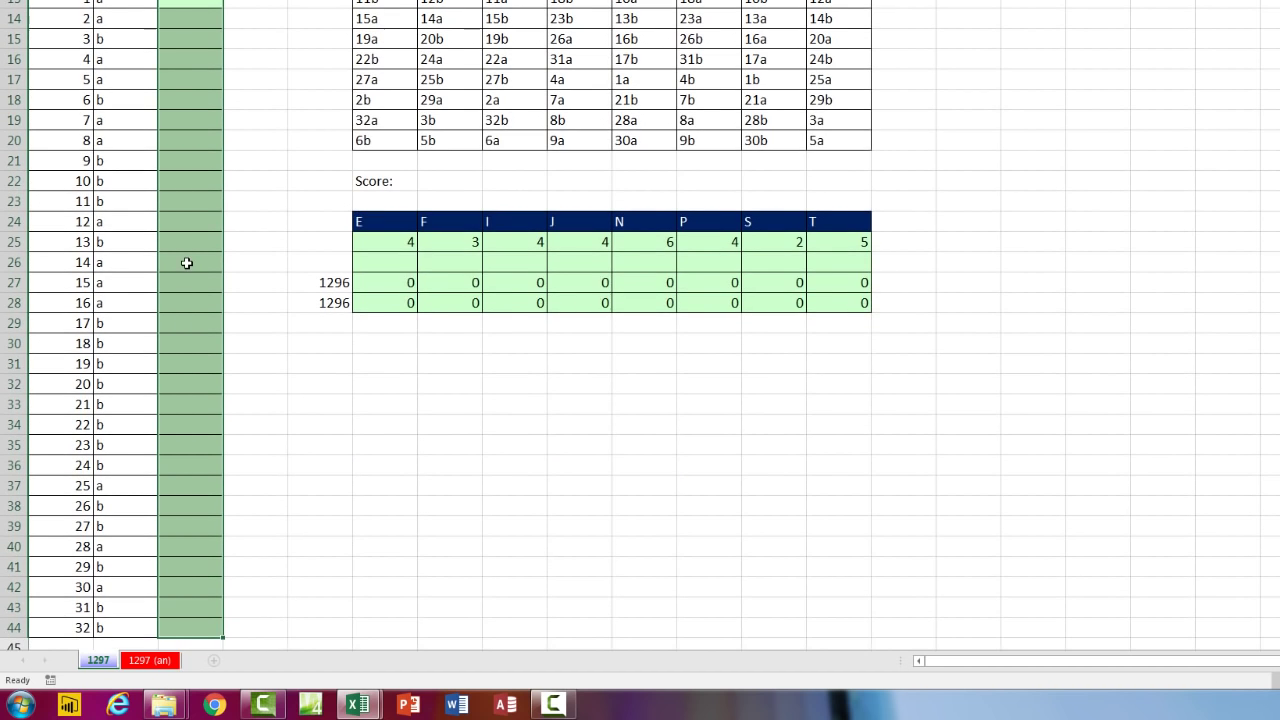
scroll(473, 432, "up", 4)
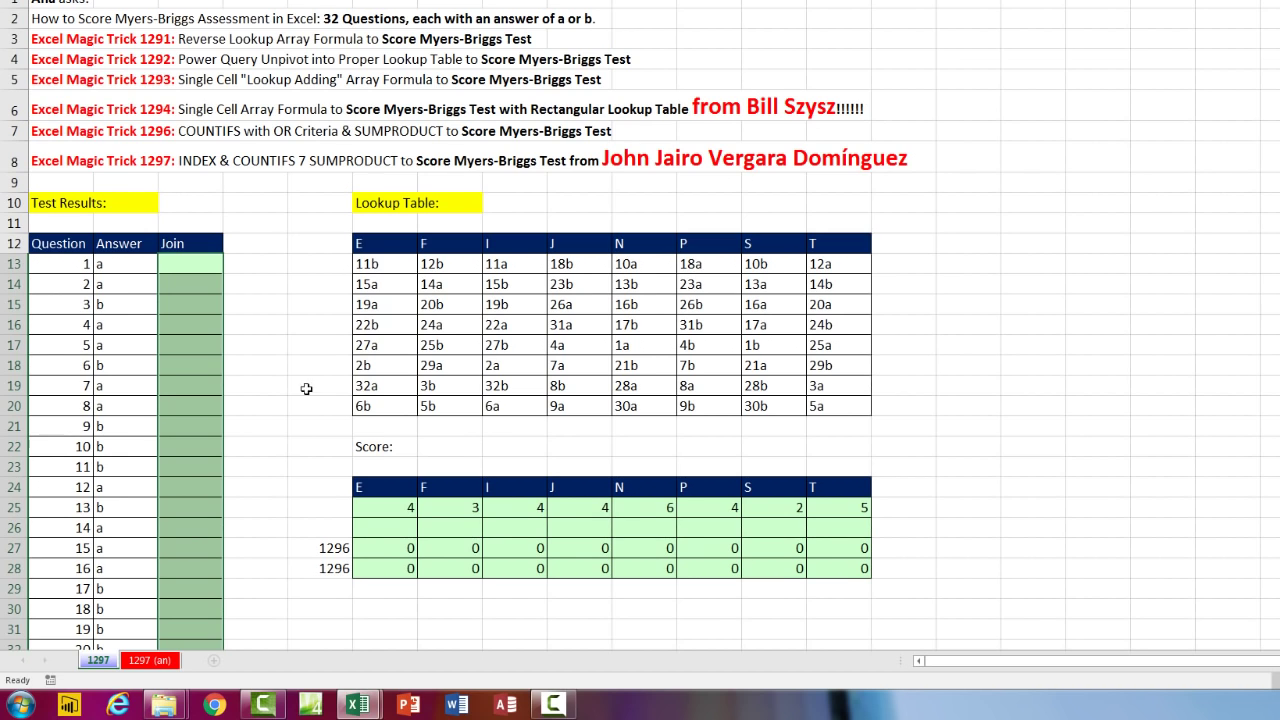
double_click(389, 510)
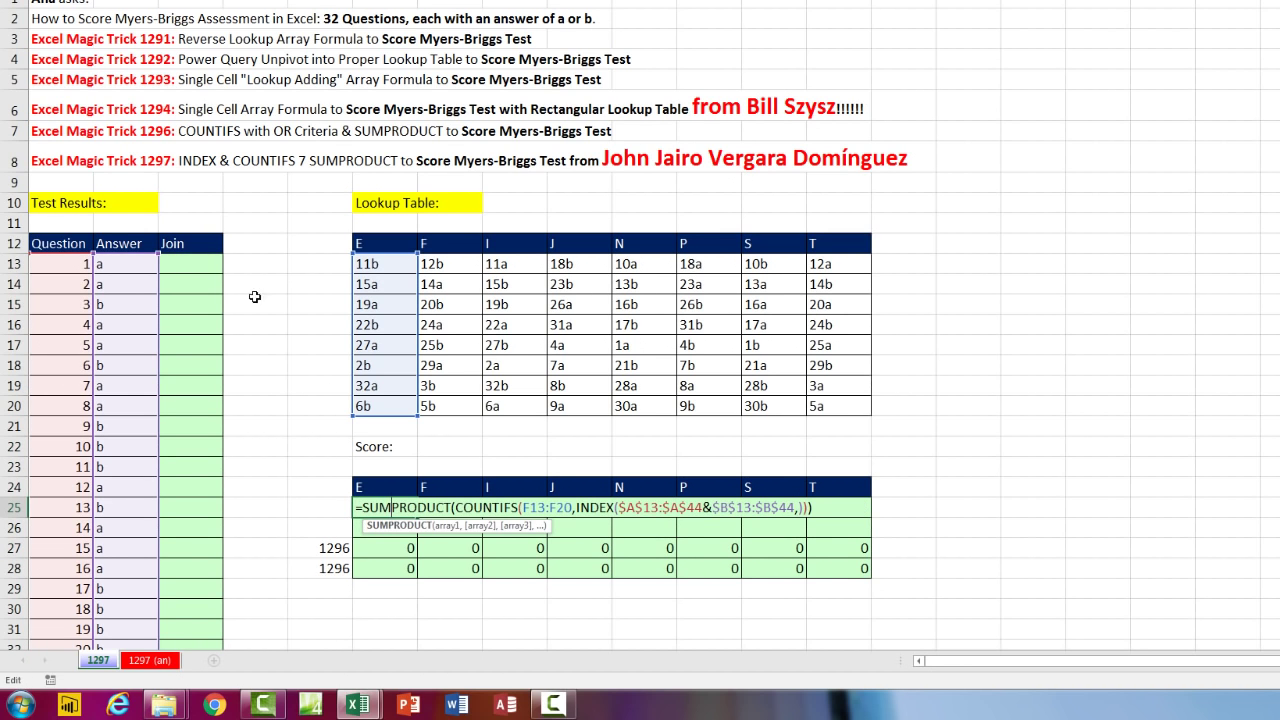
key("Escape")
key("ctrl+z")
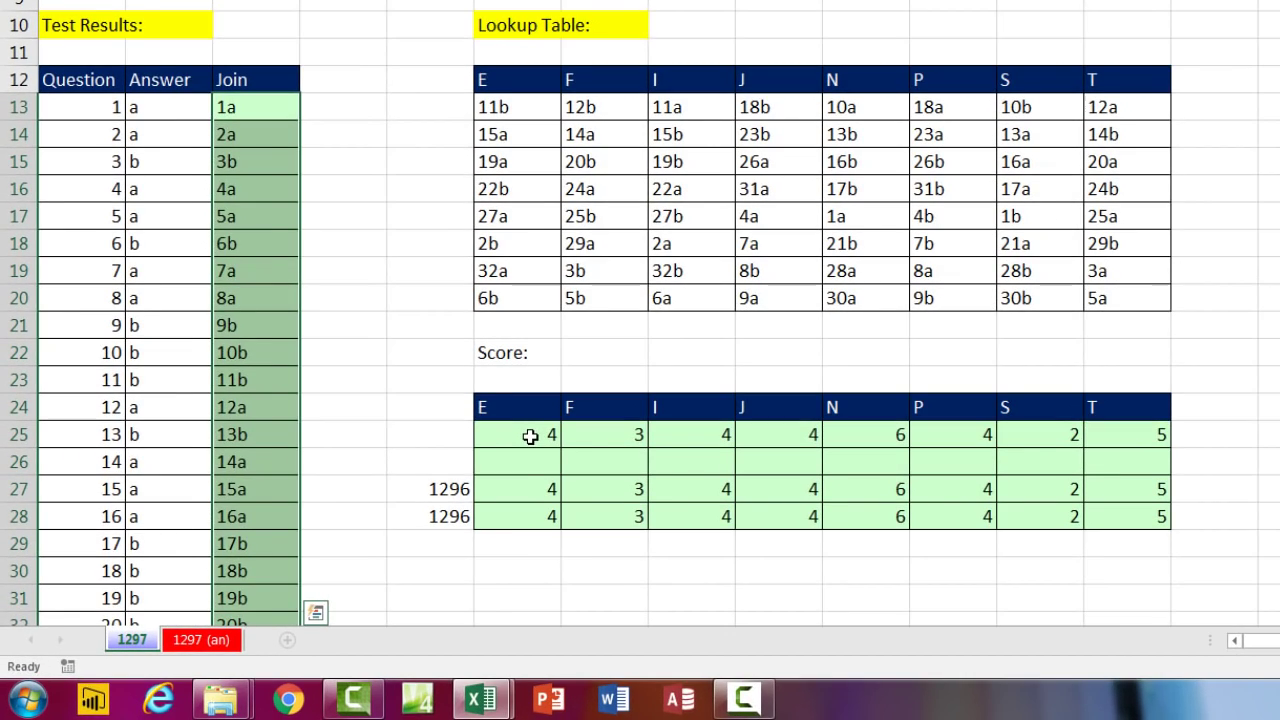
Step: Copy the formula text of F25 unchanged into F26
left_click(530, 436)
double_click(530, 436)
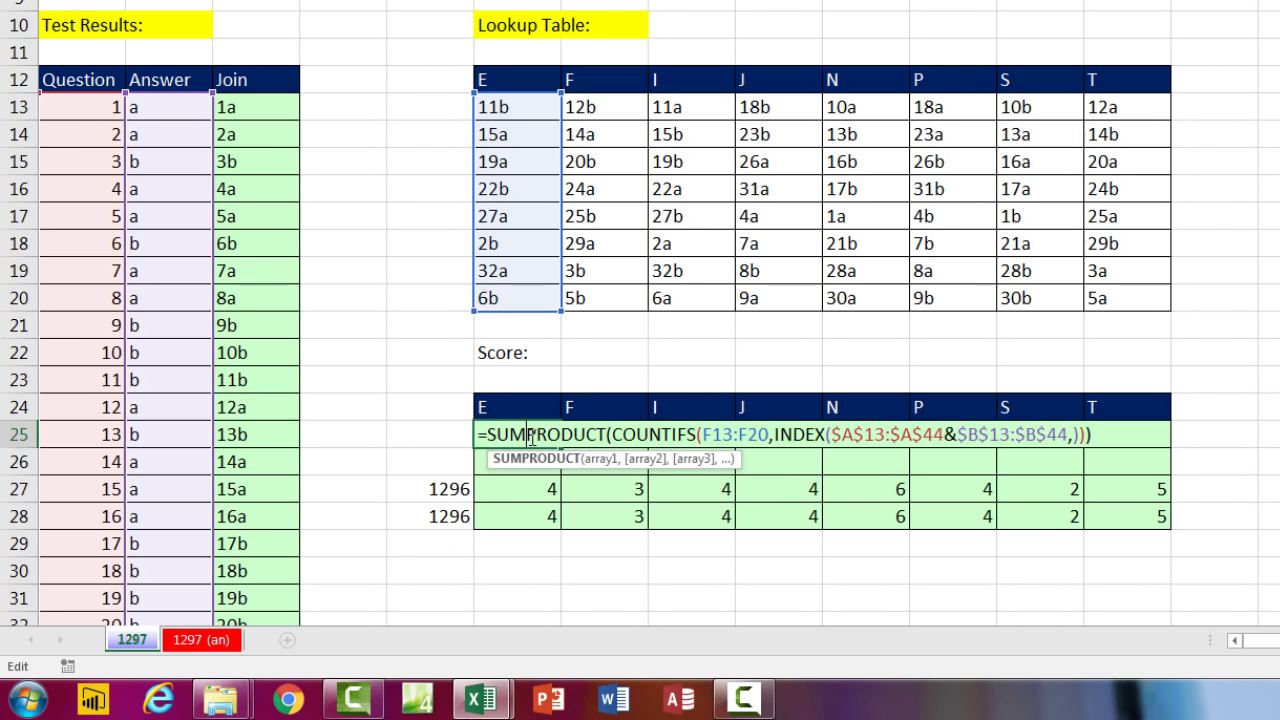
left_click(771, 437)
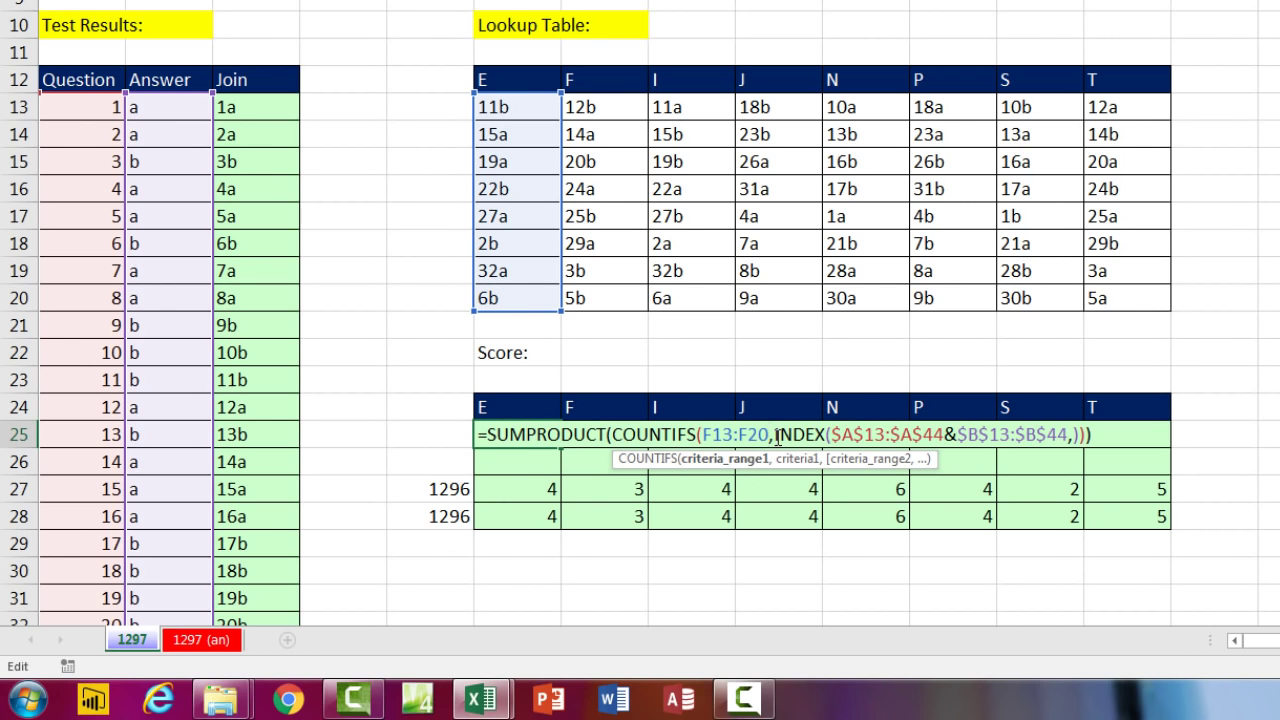
left_click(777, 440)
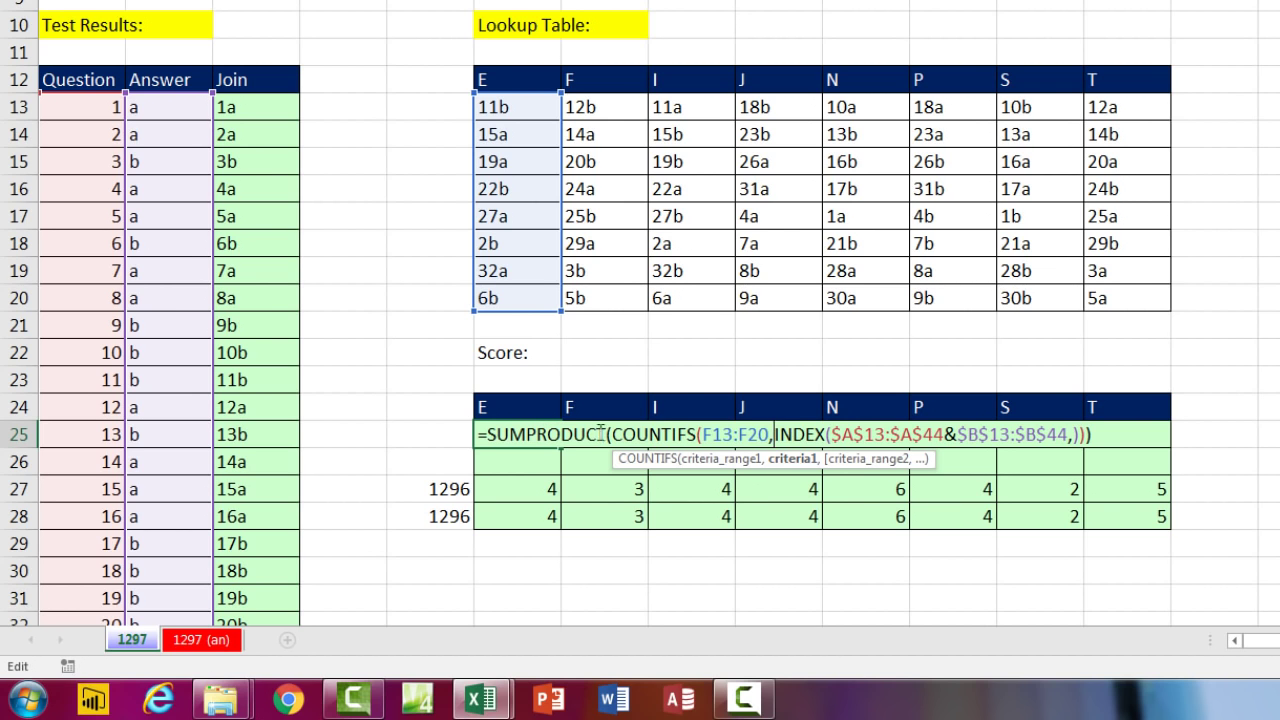
left_click_drag(480, 434, 1184, 446)
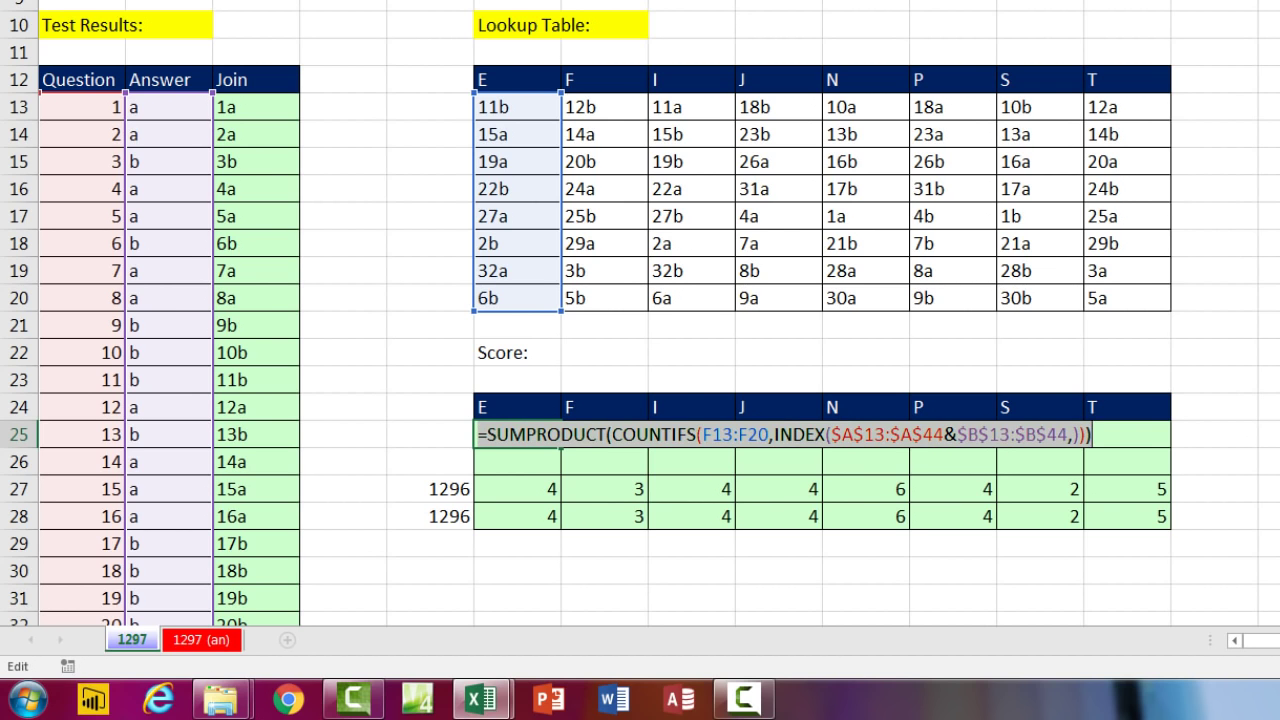
key("ctrl+c")
key("Escape")
double_click(512, 456)
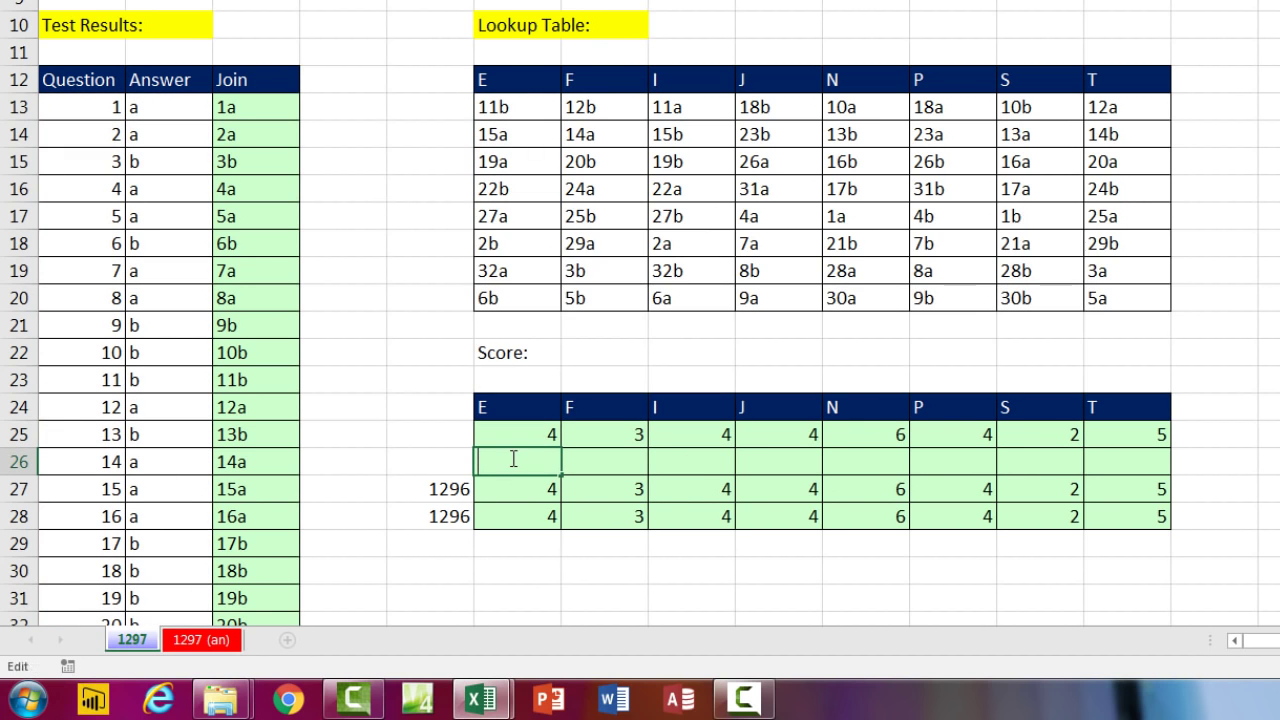
key("ctrl+v")
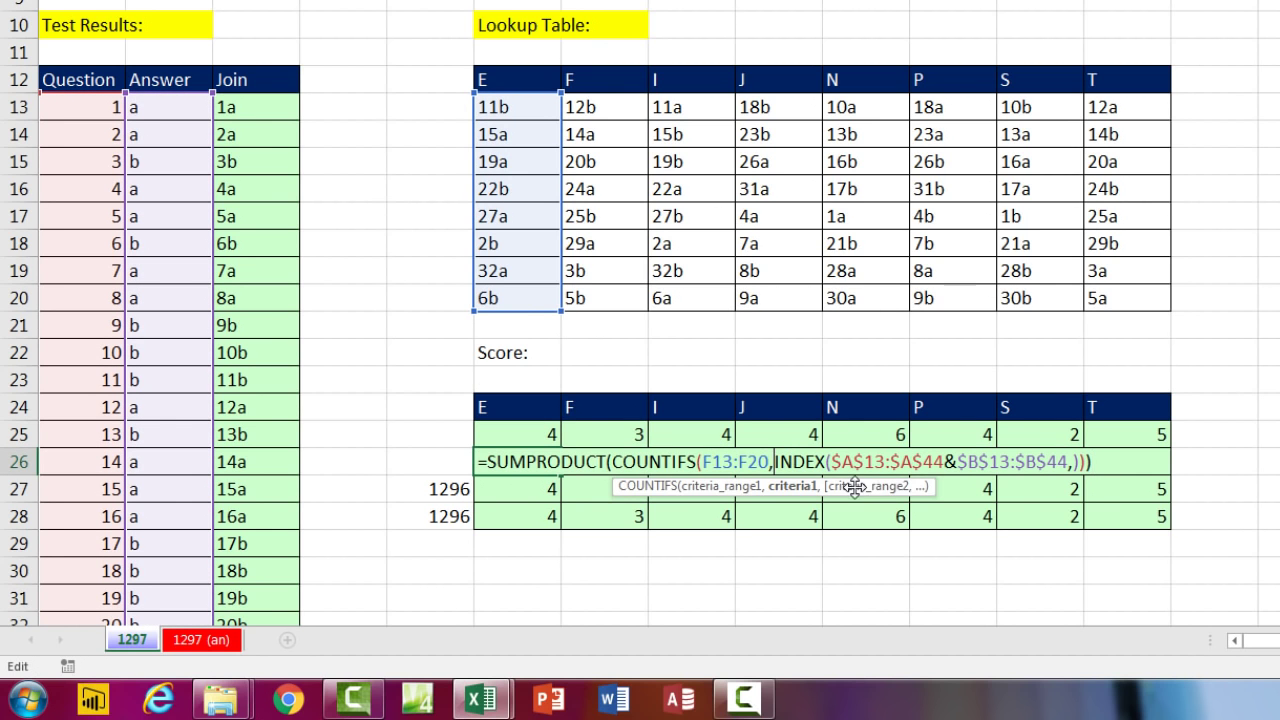
Step: Remove the INDEX function from the F26 formula so the COUNTIFS criteria is just $A$13:$A$44&$B$13:$B$44
left_click(773, 461)
key("Delete")
key("Delete")
key("Delete")
key("Delete")
key("Delete")
key("Delete")
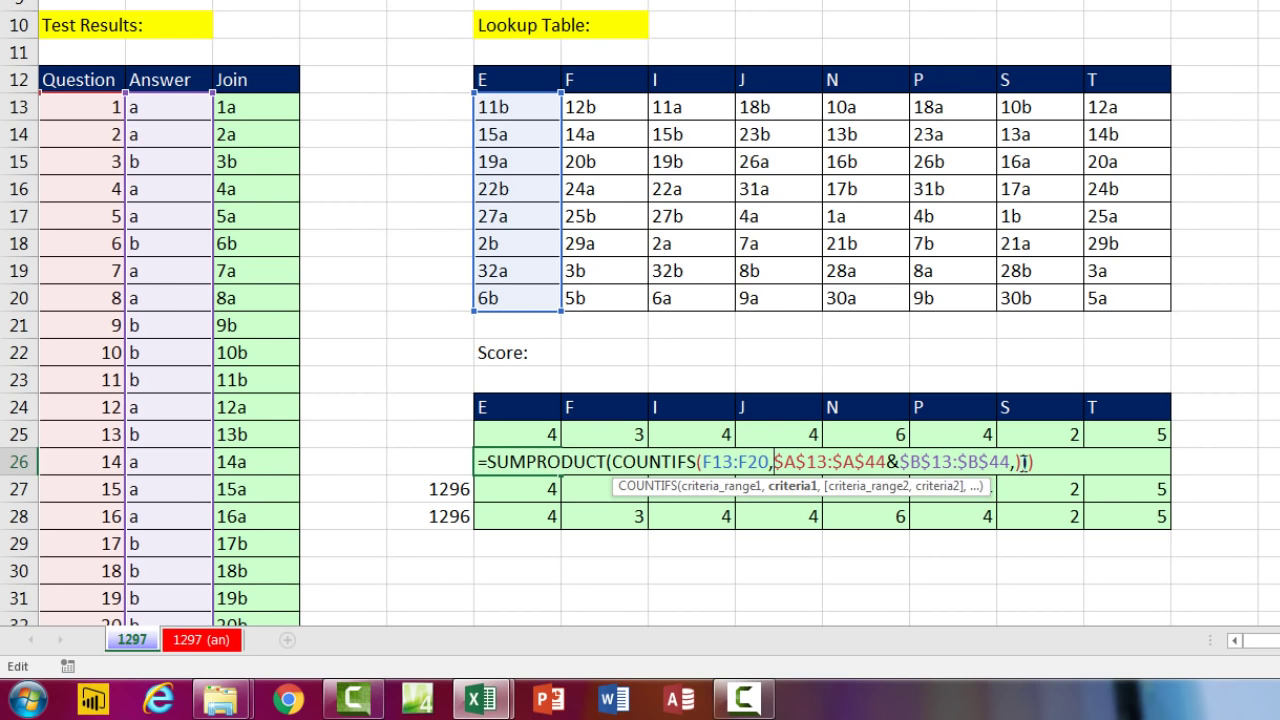
left_click(1030, 463)
key("BackSpace")
key("Left")
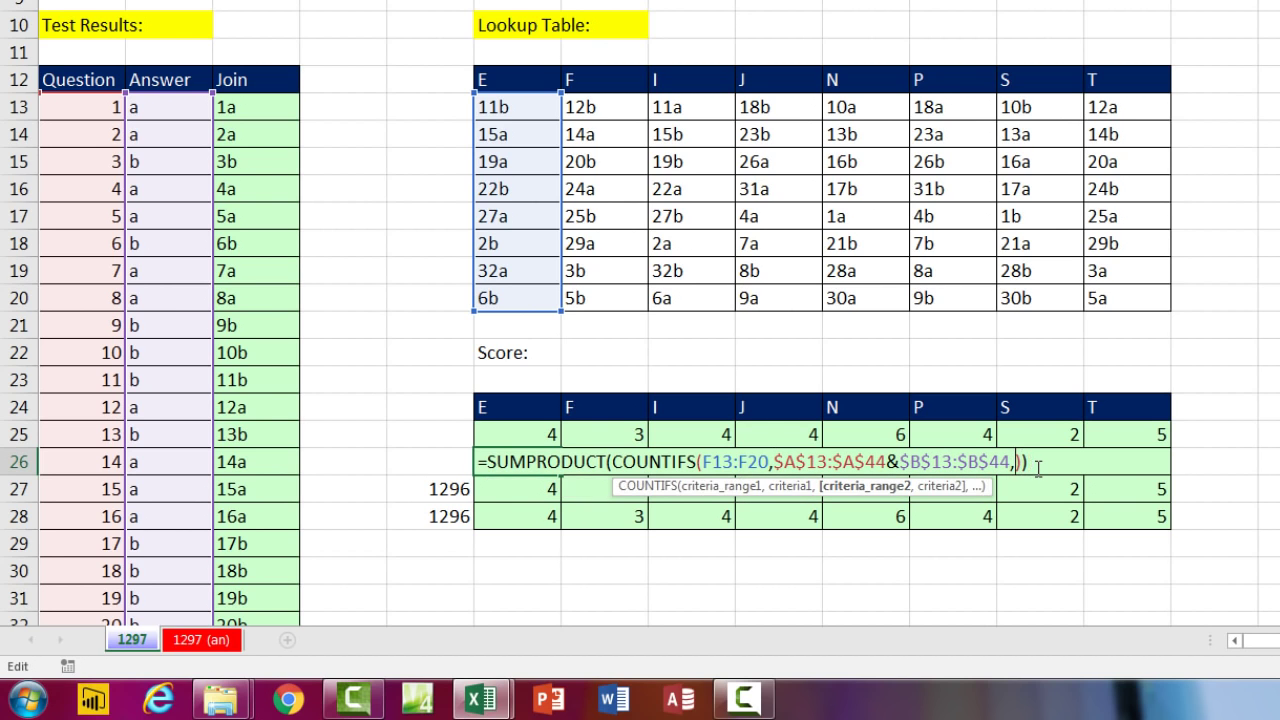
key("BackSpace")
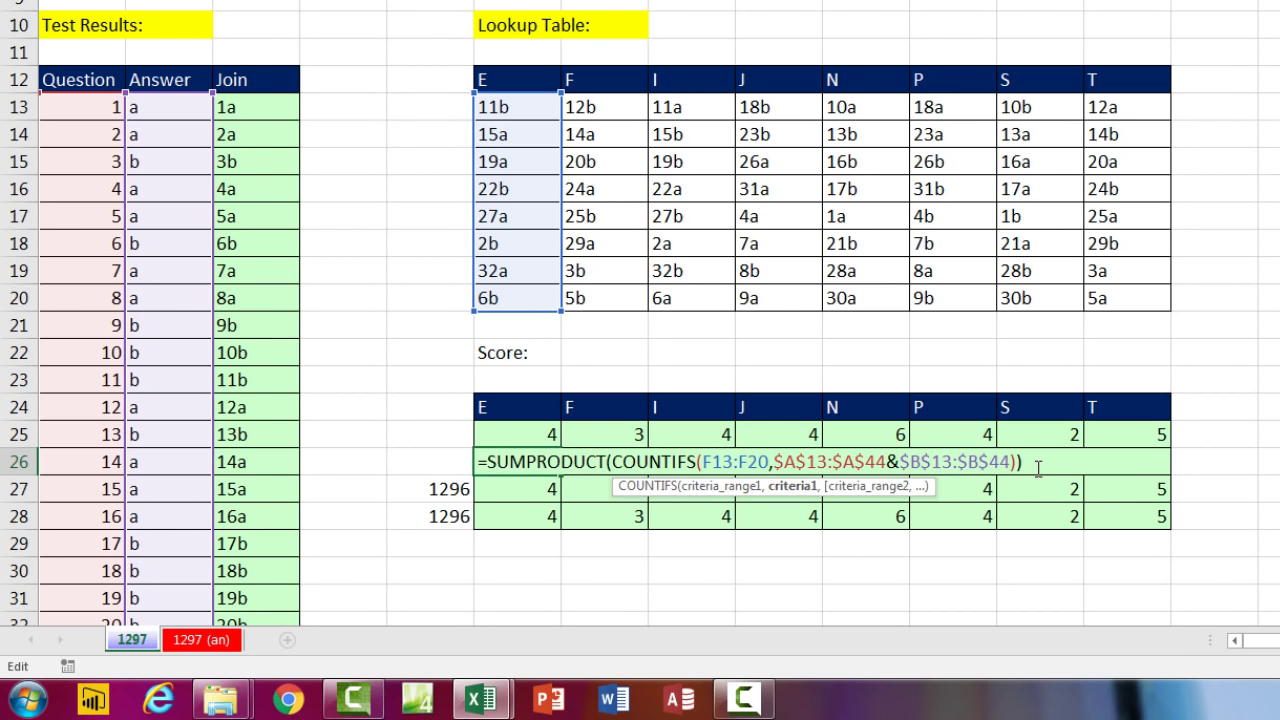
Step: Evaluate the joined criteria array in the F26 formula, and undo the evaluation to restore its references
left_click(792, 487)
key("F9")
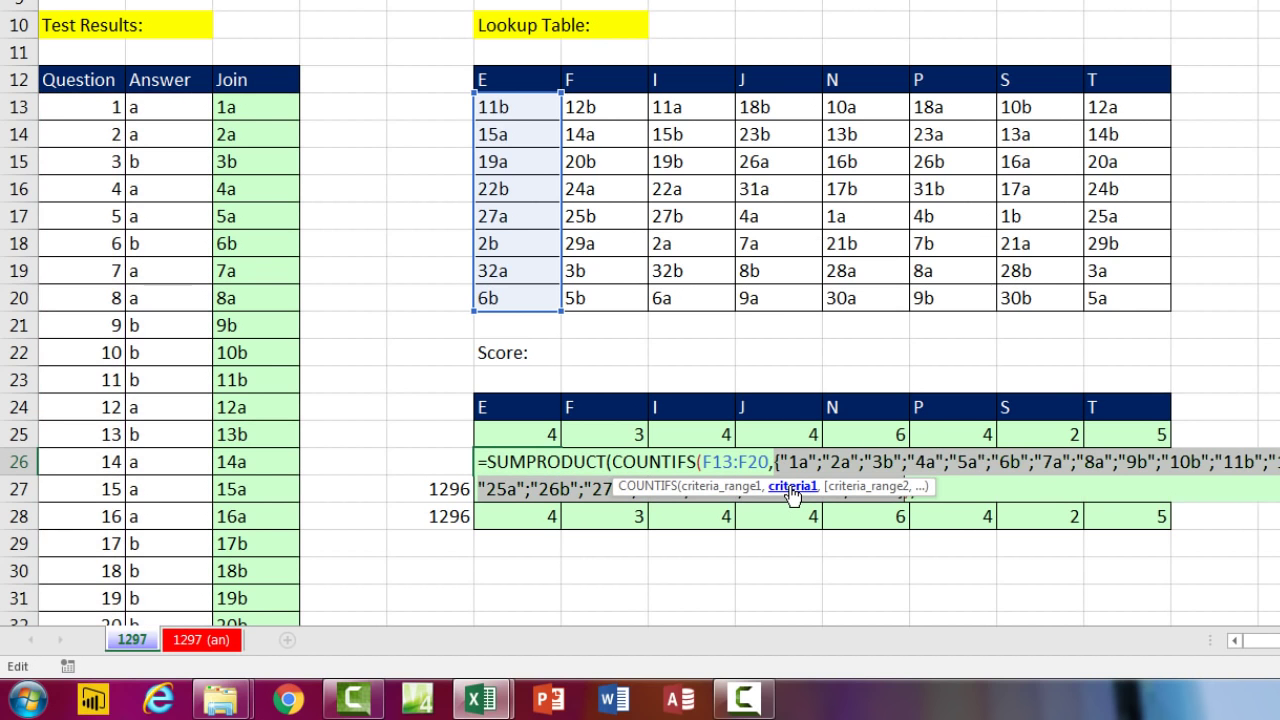
key("ctrl+z")
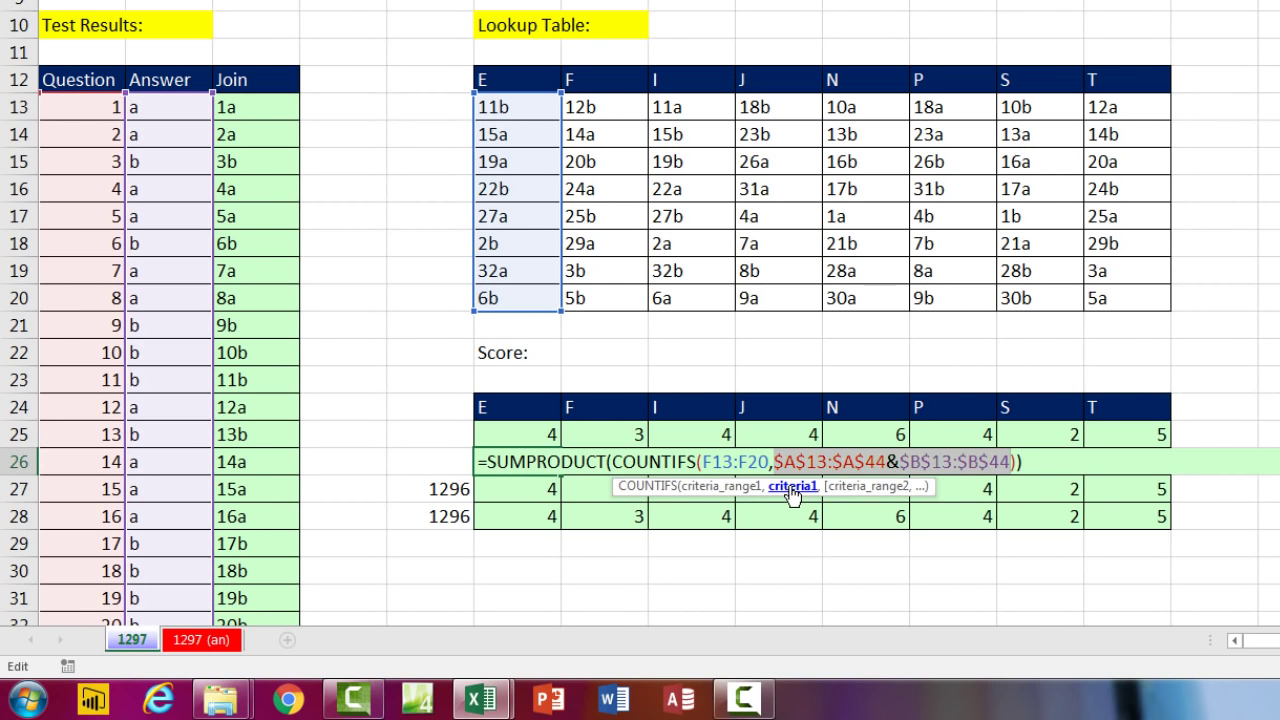
Step: Enter the formula without INDEX in F26, fill it across to M26, and check the formula in the last cell
key("Escape")
scroll(790, 490, "down", 2)
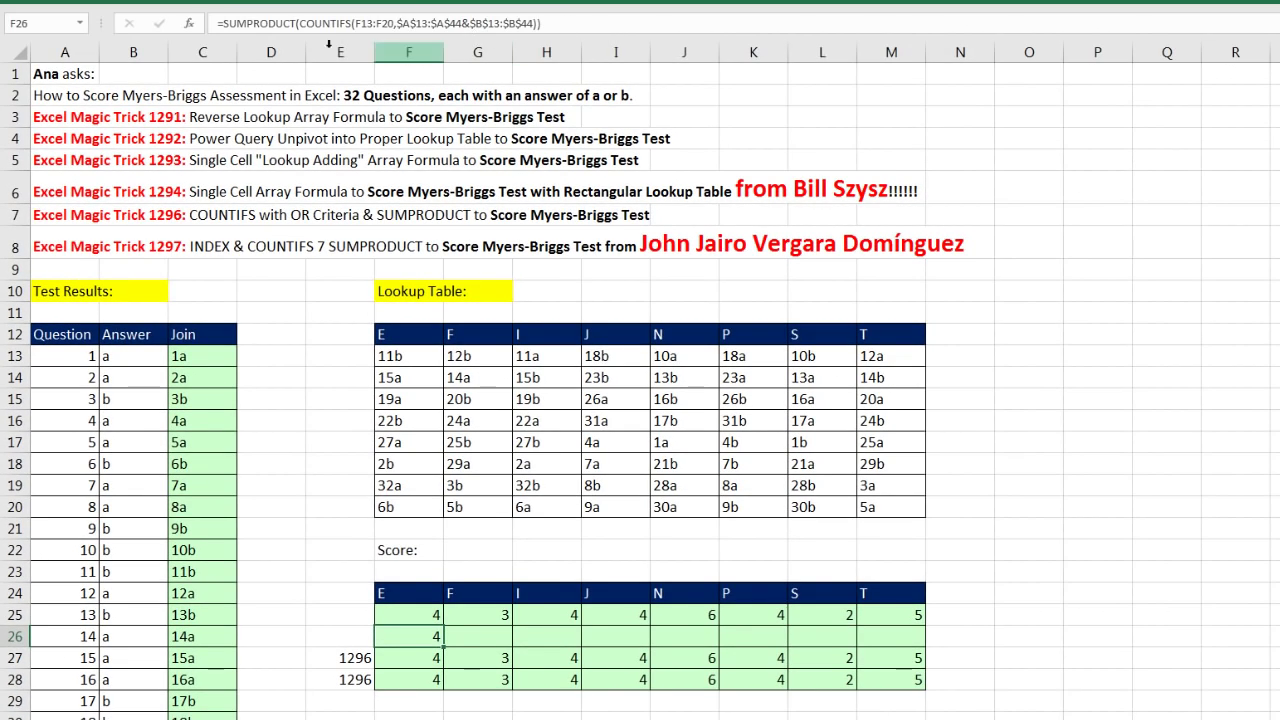
left_click_drag(443, 648, 935, 652)
double_click(913, 640)
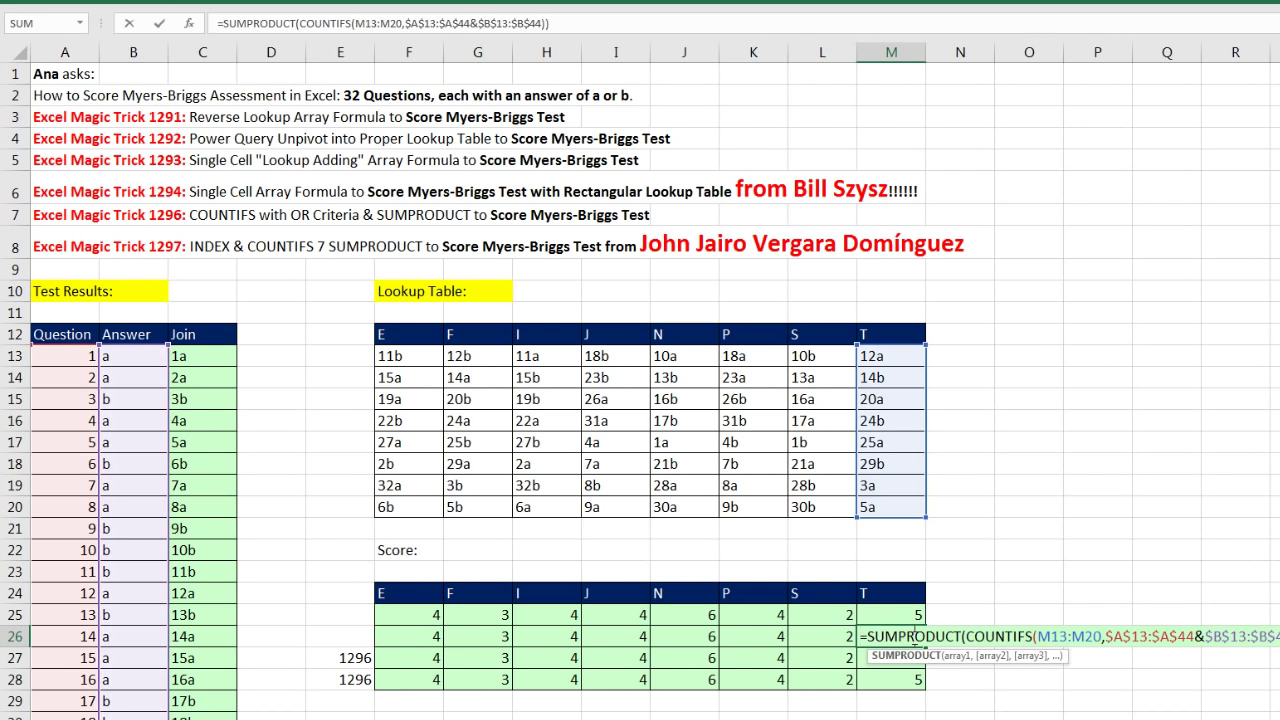
Step: Leave the M26 formula unchanged and inspect the criteria and criteria range arguments of COUNTIFS in the F26 formula
key("Escape")
double_click(420, 643)
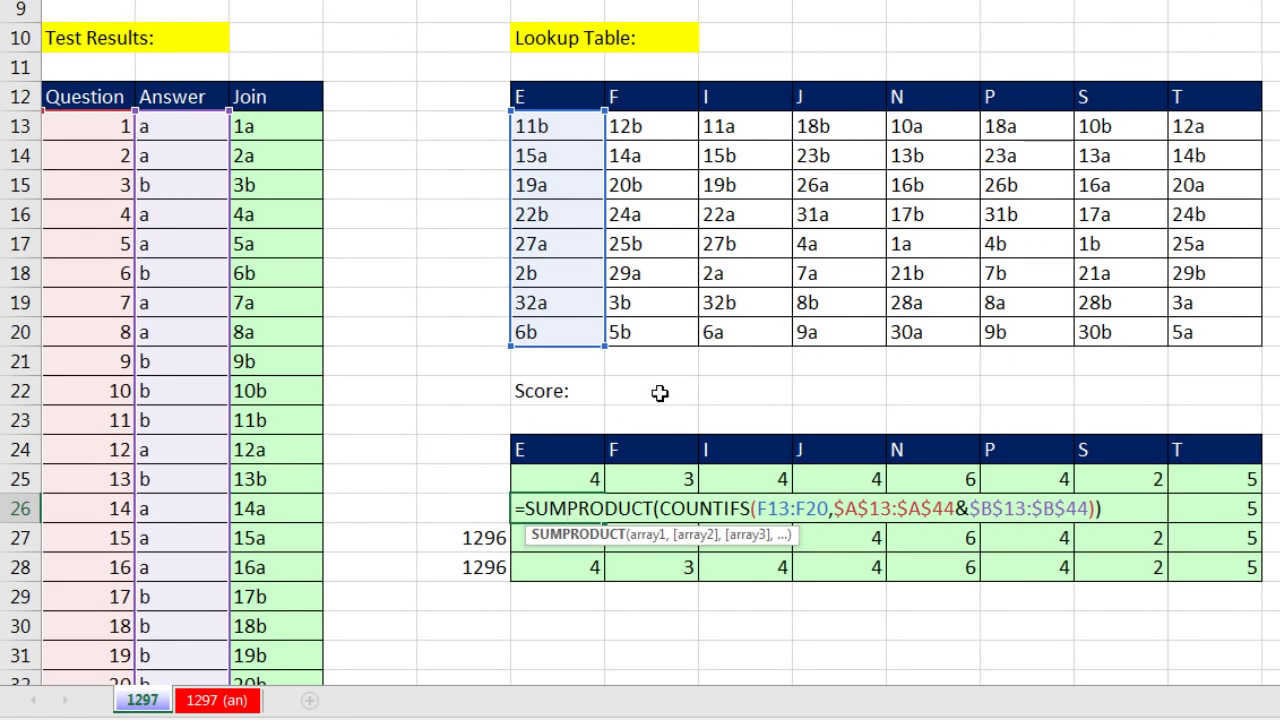
left_click(889, 510)
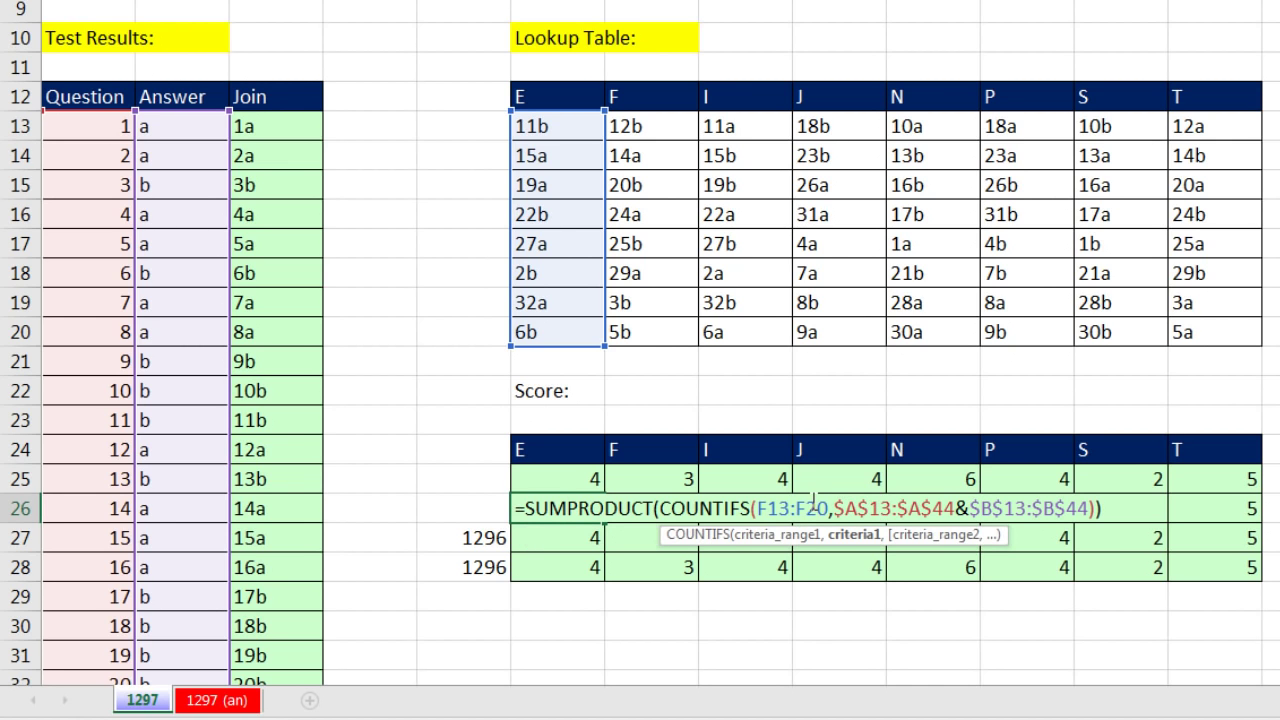
left_click(810, 506)
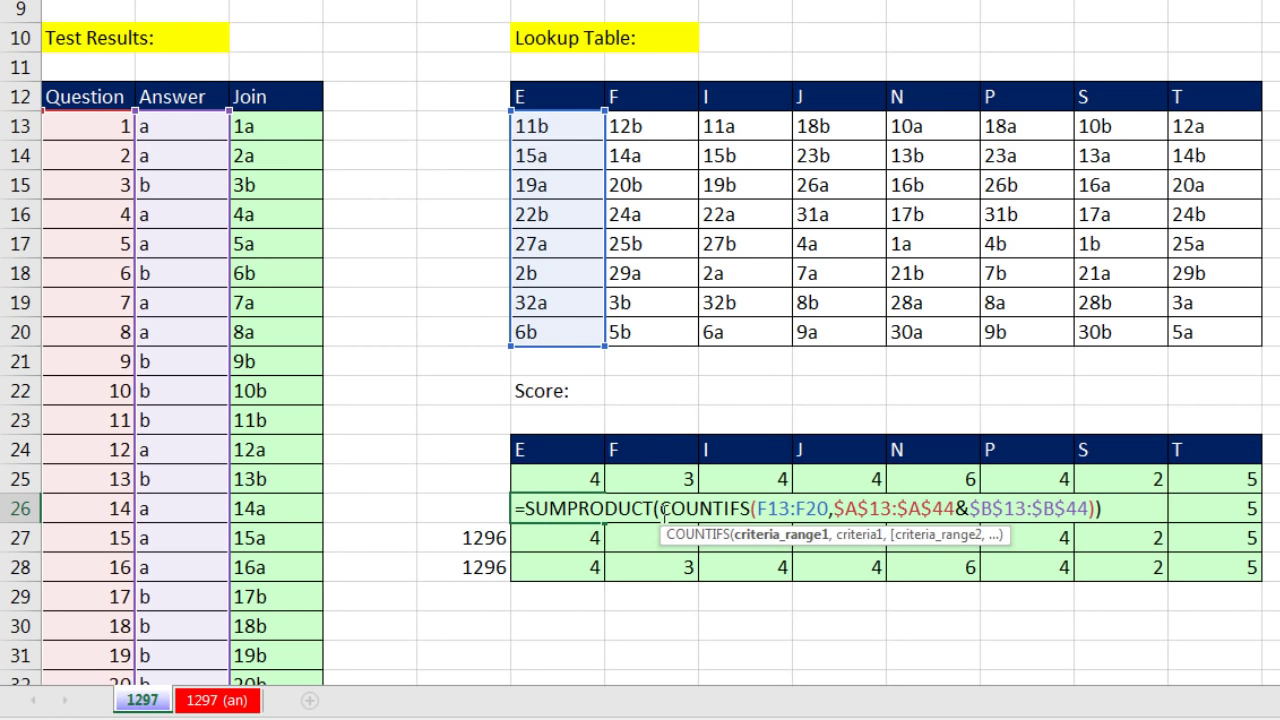
Step: Evaluate the whole COUNTIFS array inside SUMPRODUCT in F26, undo the evaluation, and leave the formula unchanged
left_click(666, 510)
left_click(644, 538)
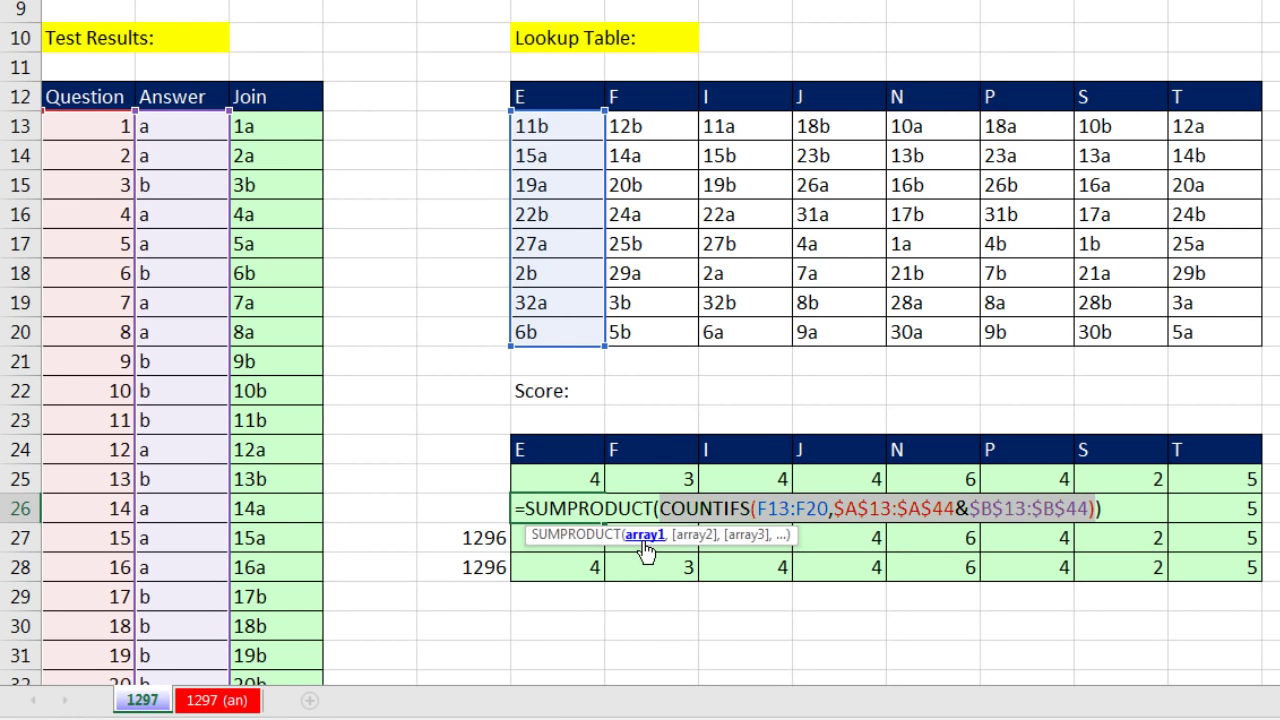
key("F9")
key("ctrl+z")
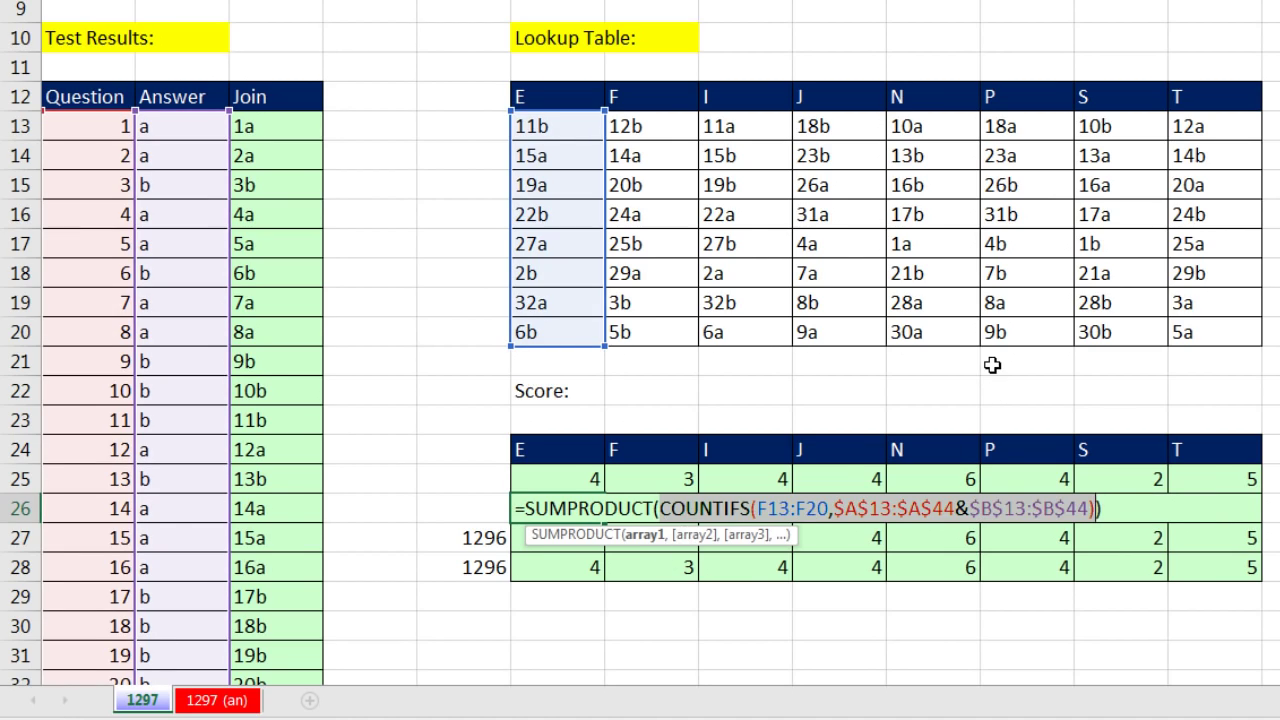
key("Escape")
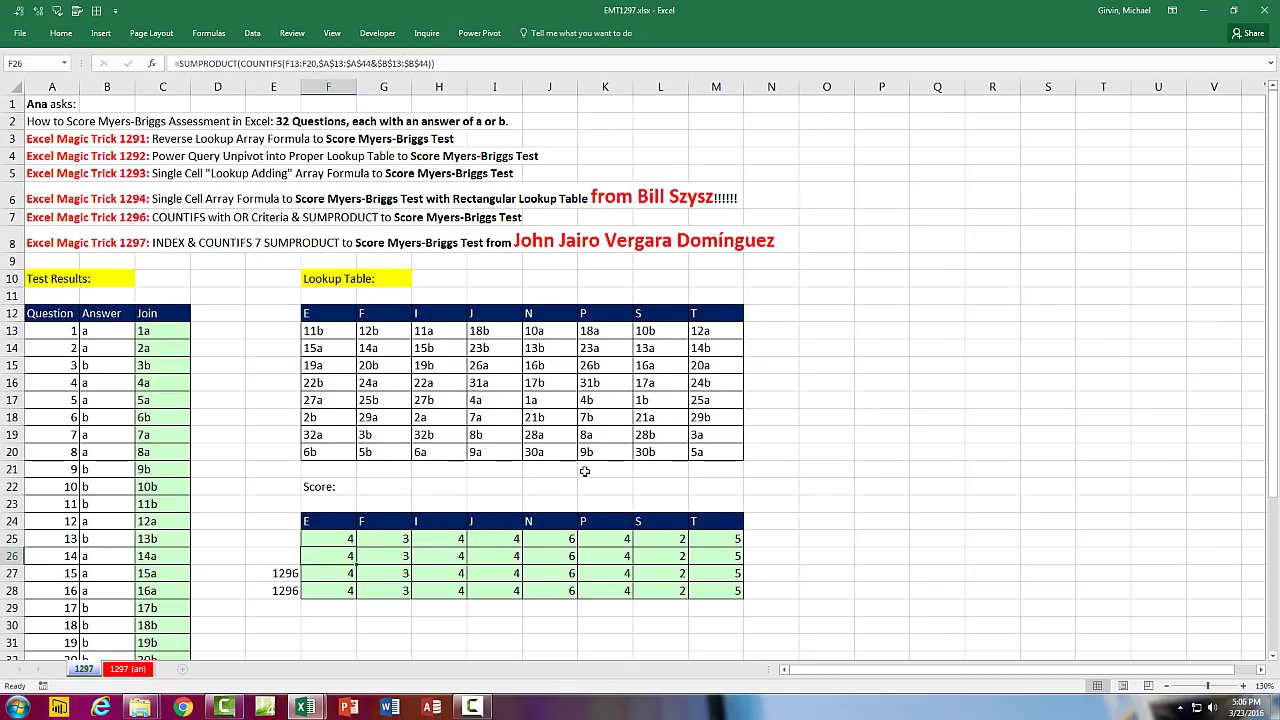